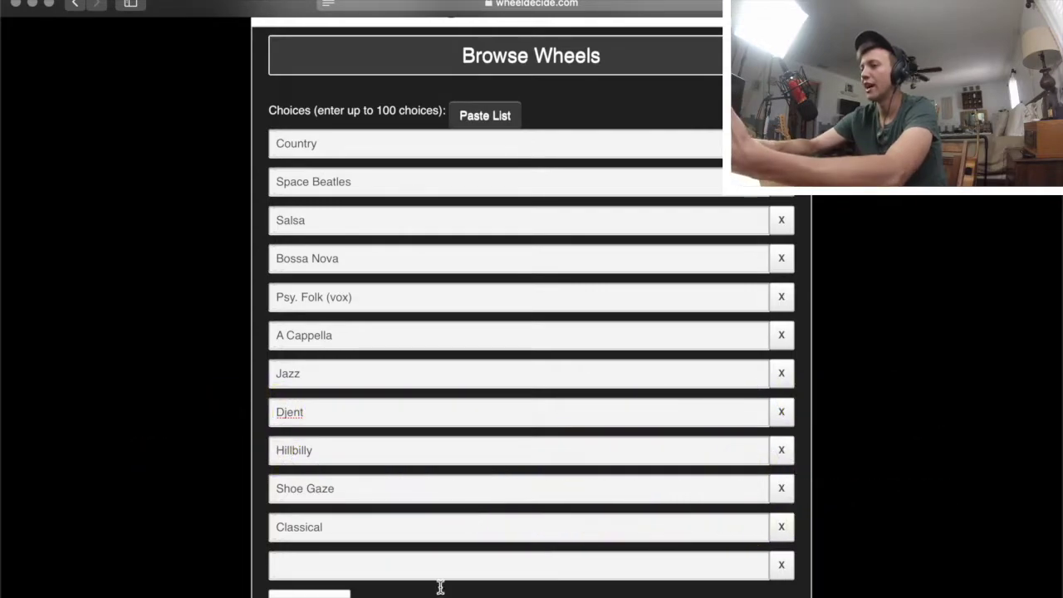
Set the Song Challenge Ep. 3 wheel to remove each choice after it is landed on and apply the changes.
scroll(482, 475, "down", 5)
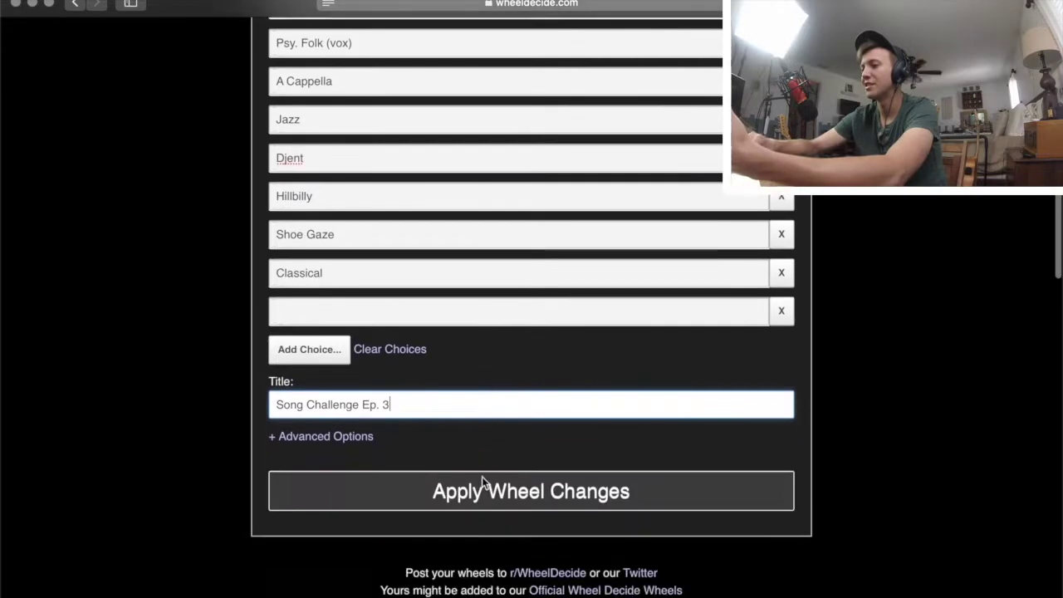
left_click(482, 482)
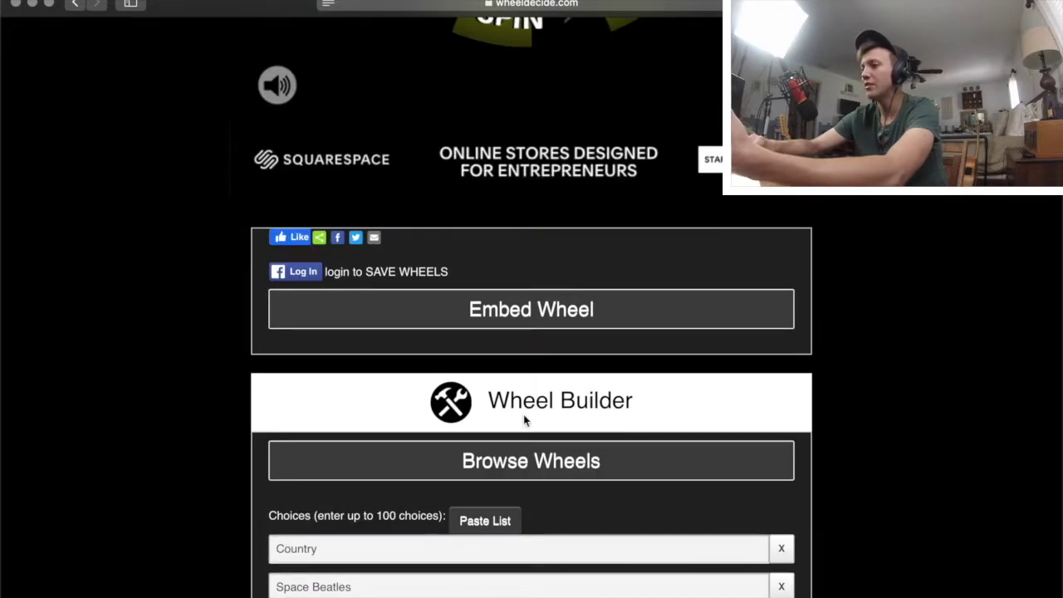
scroll(525, 421, "down", 12)
left_click(280, 89)
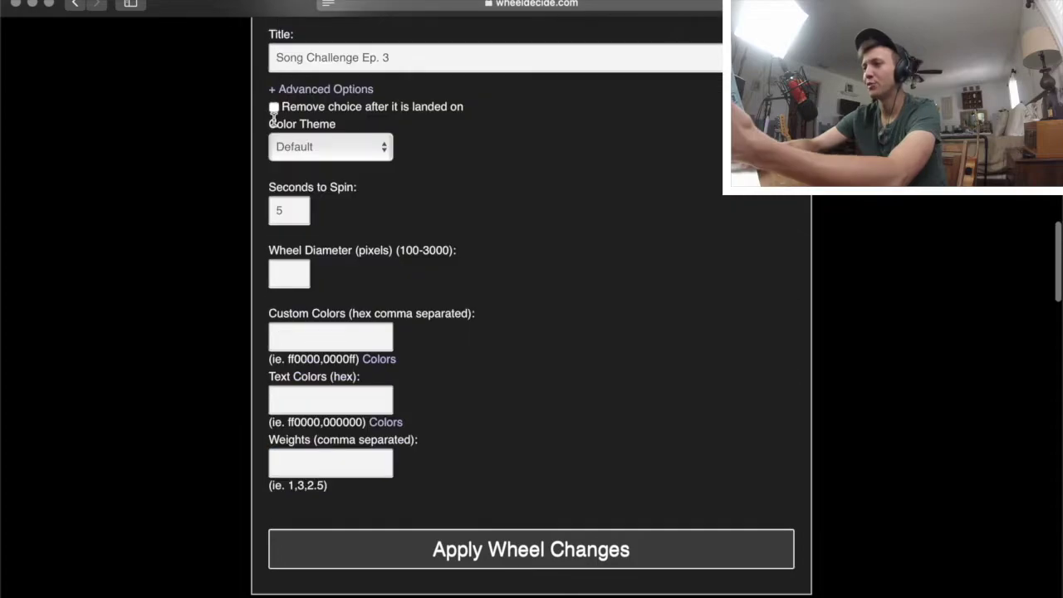
left_click(274, 109)
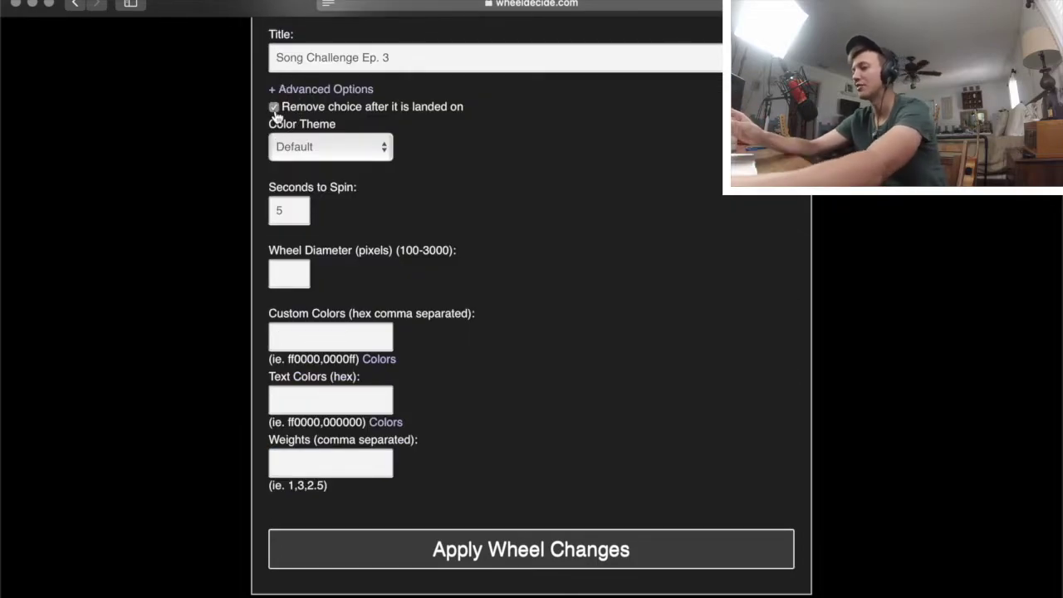
left_click(563, 546)
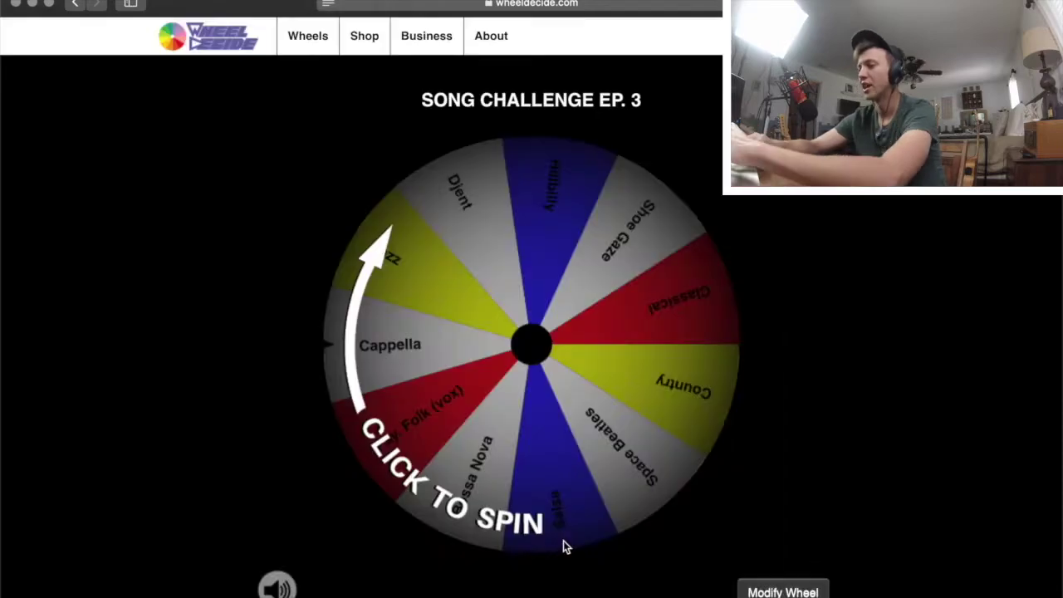
Spin the genre wheel ten times, eliminating one genre per spin until a single genre remains.
left_click(478, 449)
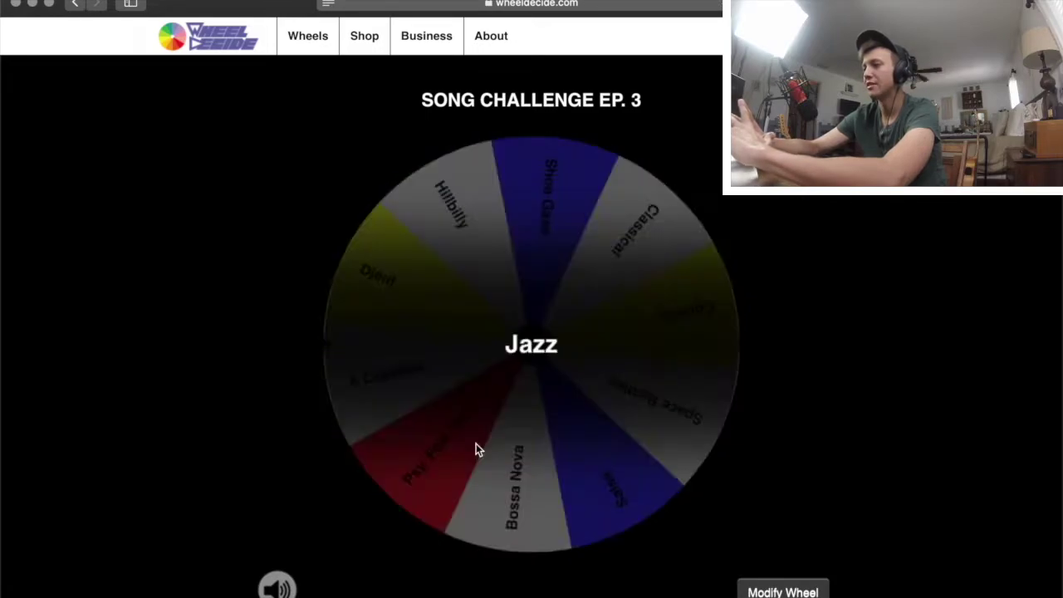
left_click(476, 443)
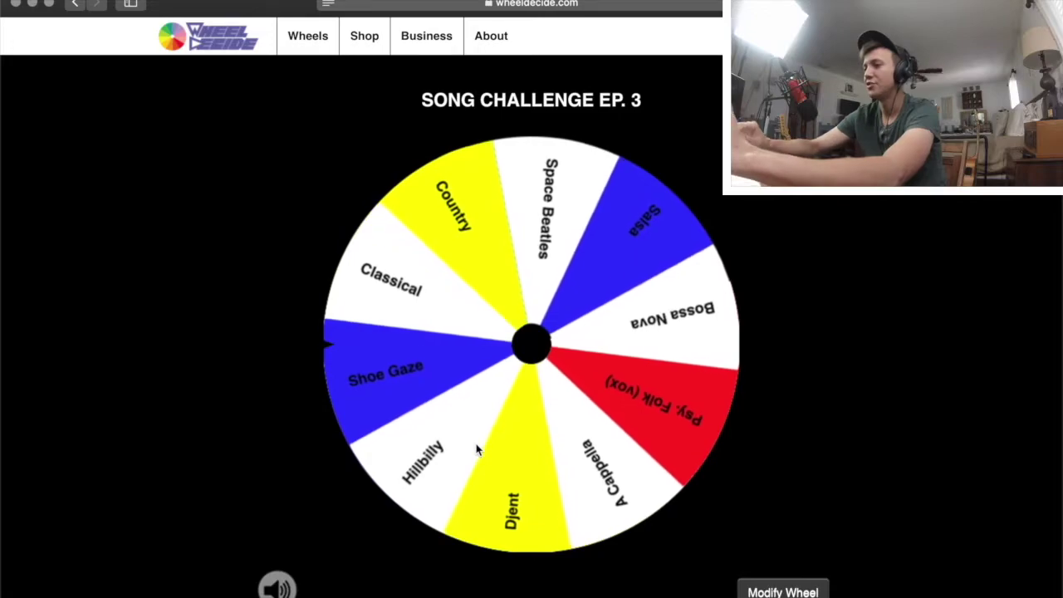
left_click(476, 444)
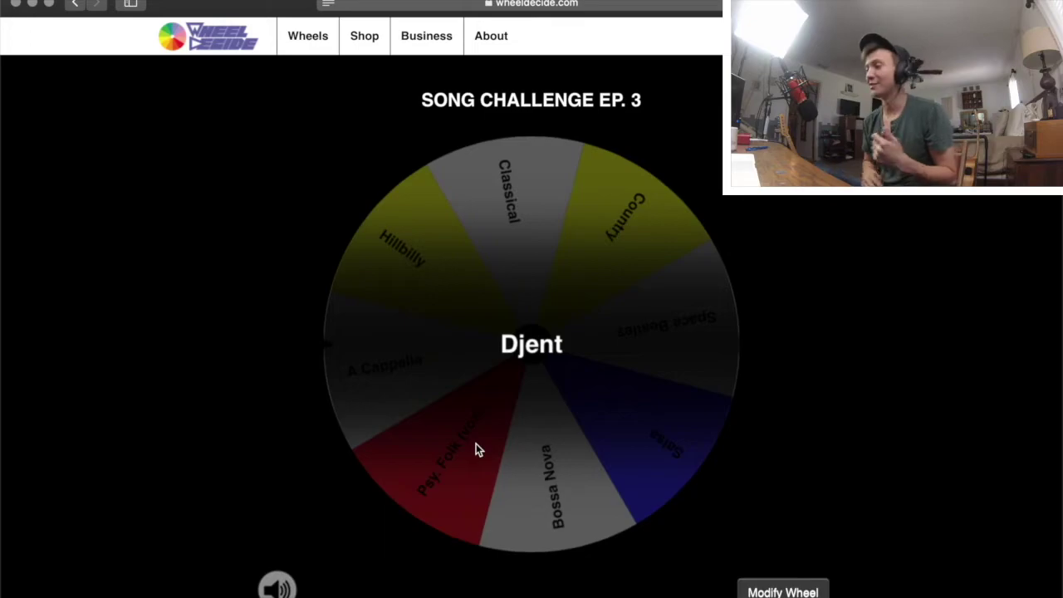
left_click(476, 445)
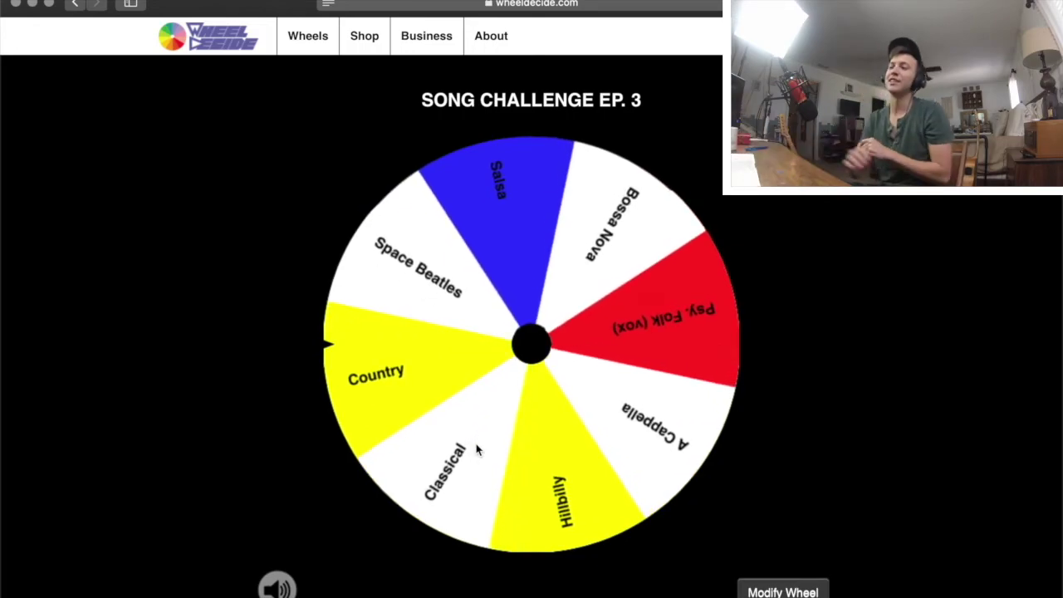
left_click(477, 445)
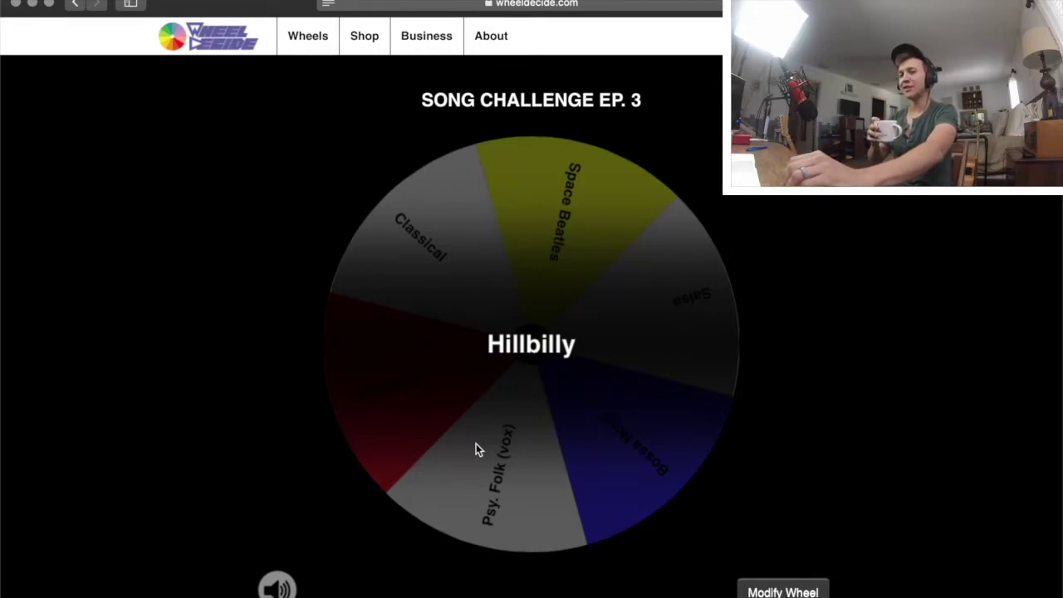
left_click(476, 450)
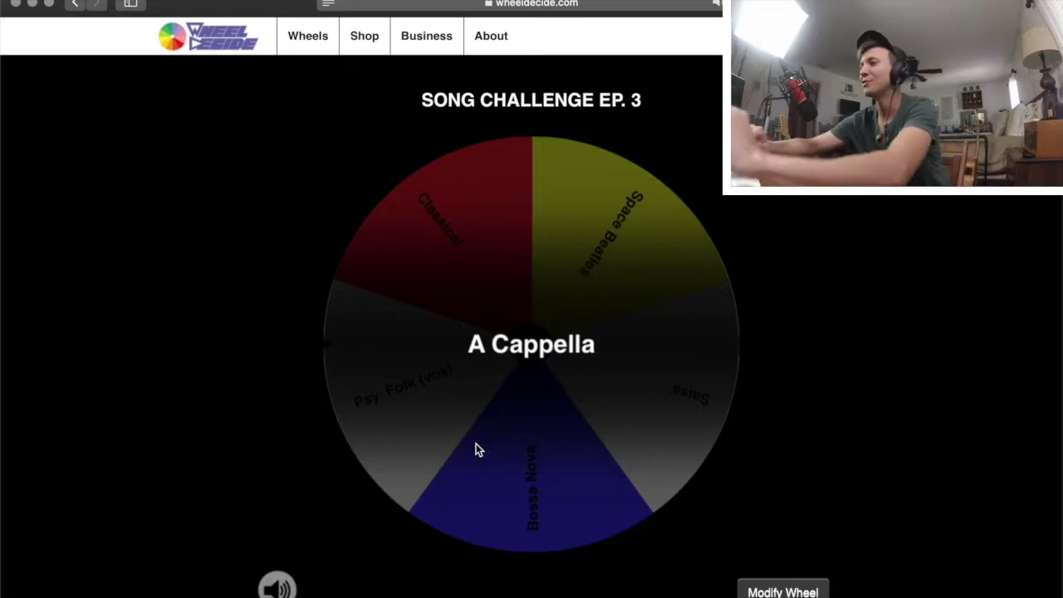
left_click(477, 445)
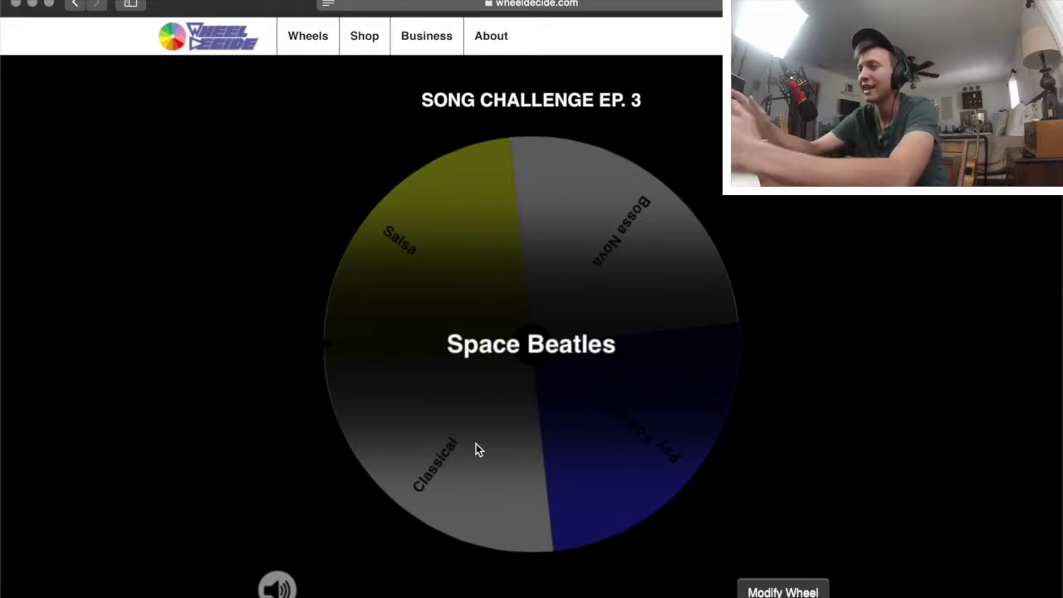
left_click(476, 444)
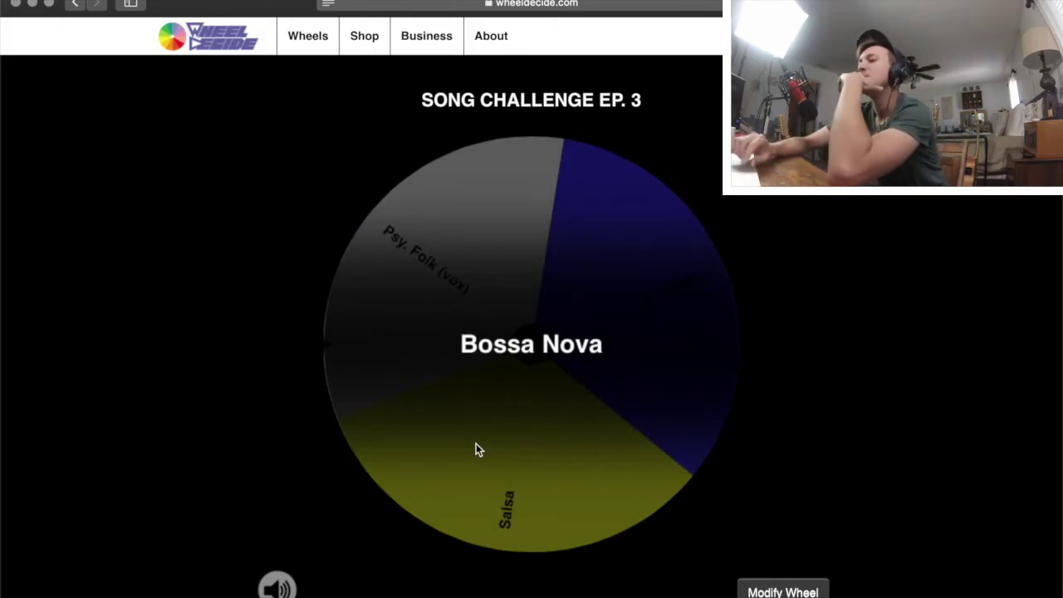
left_click(476, 444)
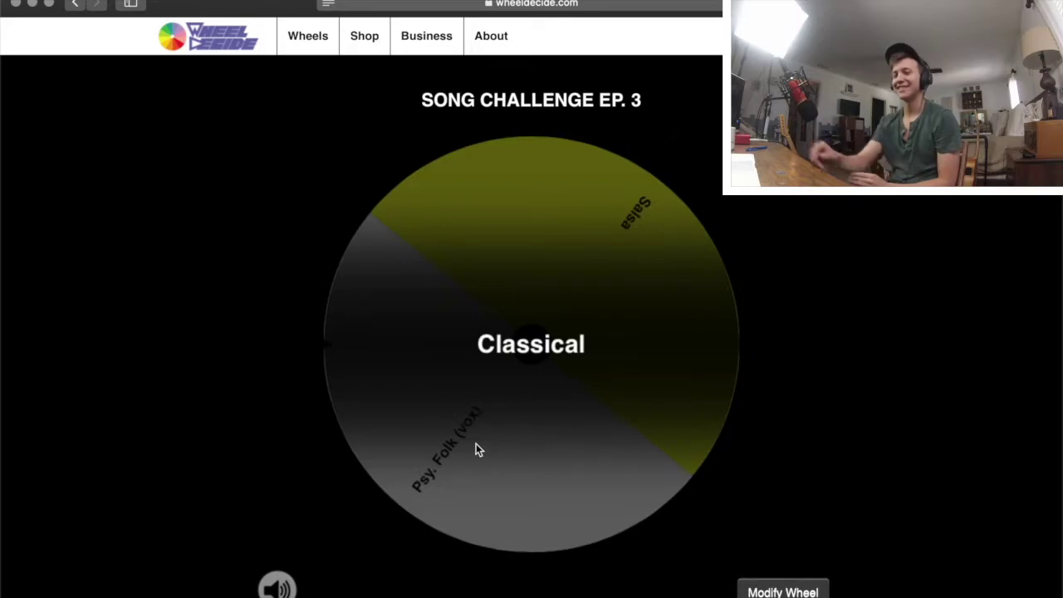
left_click(476, 445)
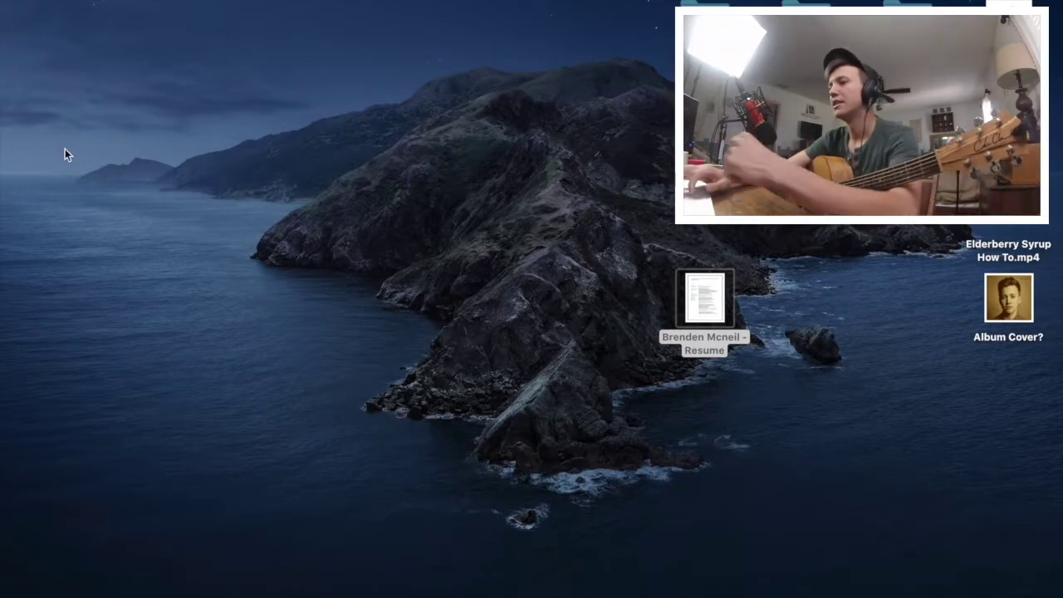
Switch to GarageBand and add a Drummer track below the Audio 1 track.
mouse_move(601, 587)
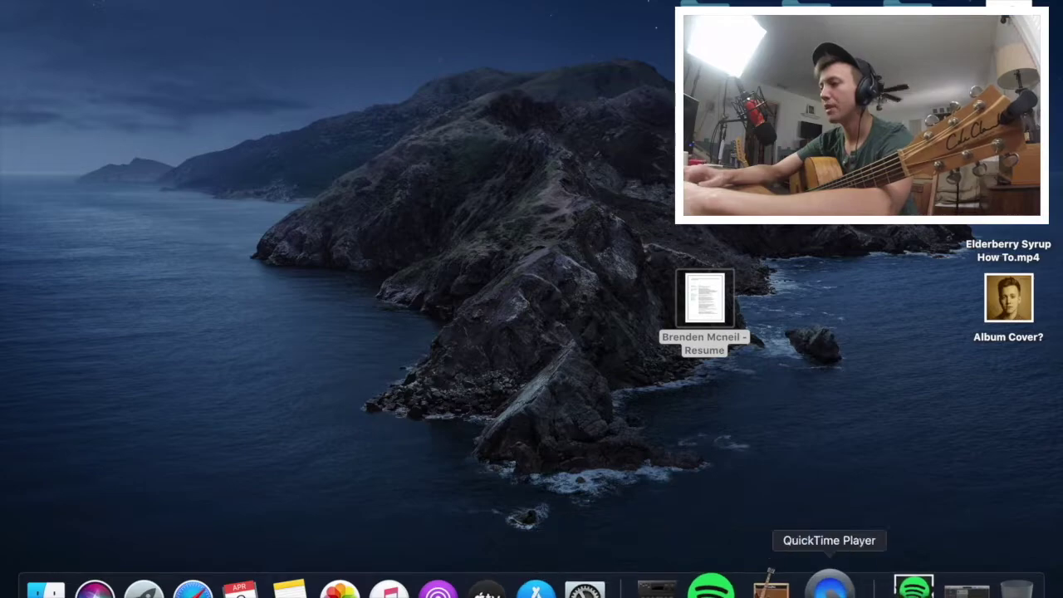
left_click(773, 588)
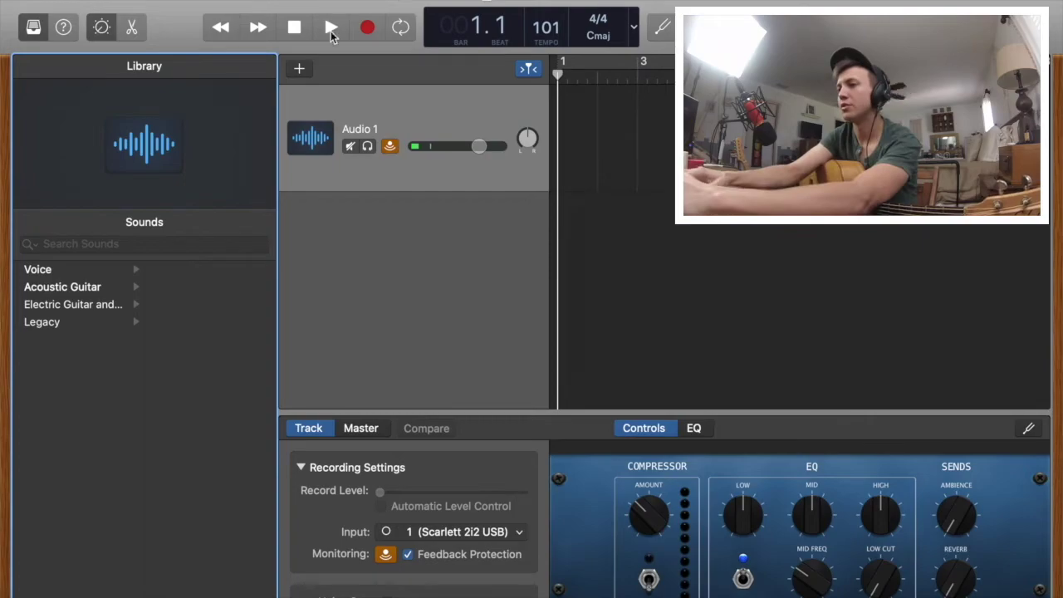
left_click(302, 71)
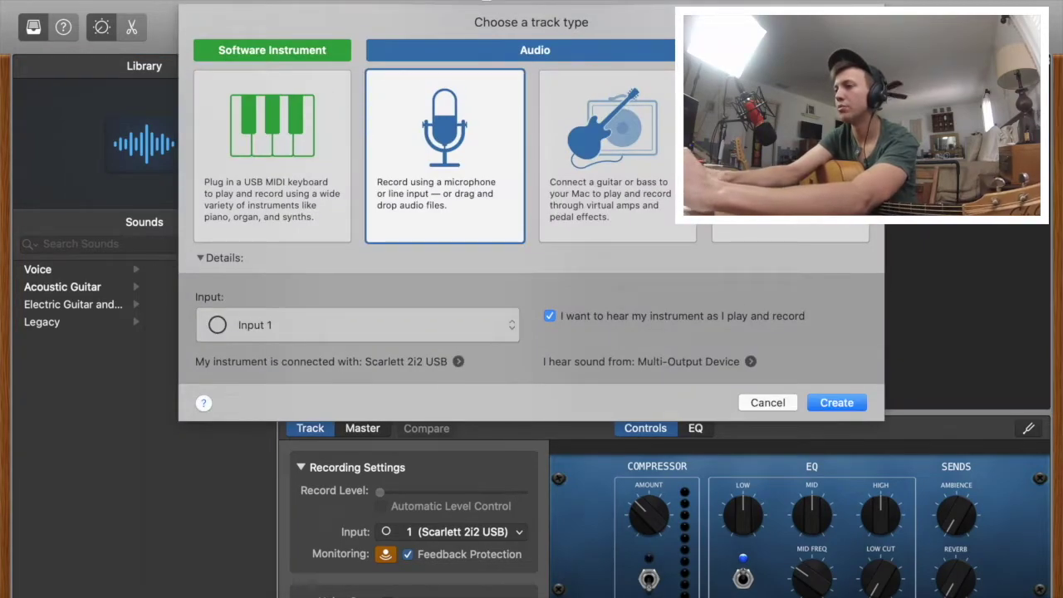
left_click(790, 166)
left_click(847, 340)
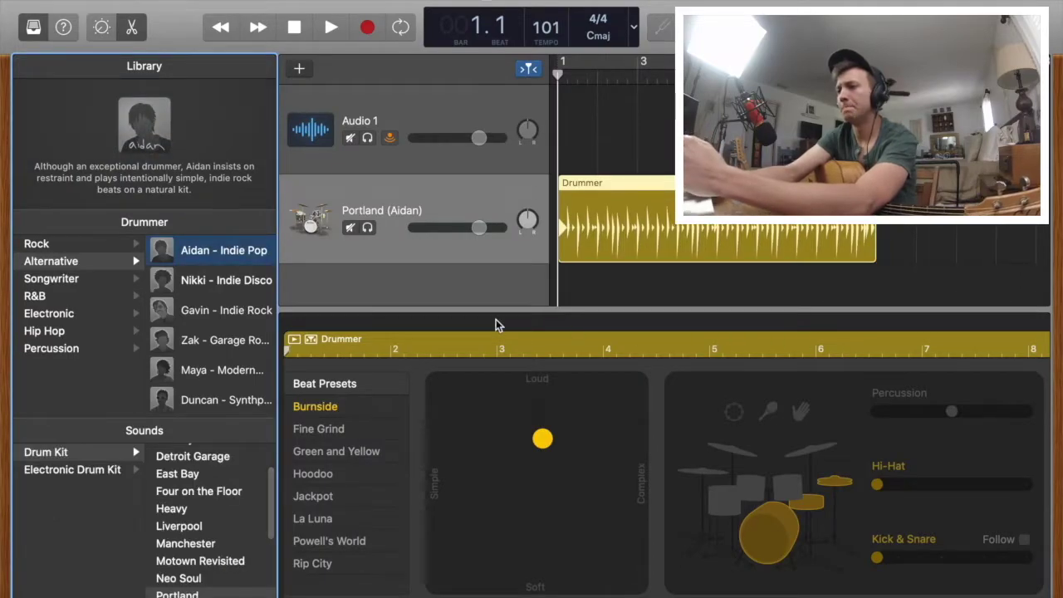
Assign the Graham - Experimental Songwriter drummer with the Blue Ridge drum kit to the drum track and play the beat.
left_click(90, 287)
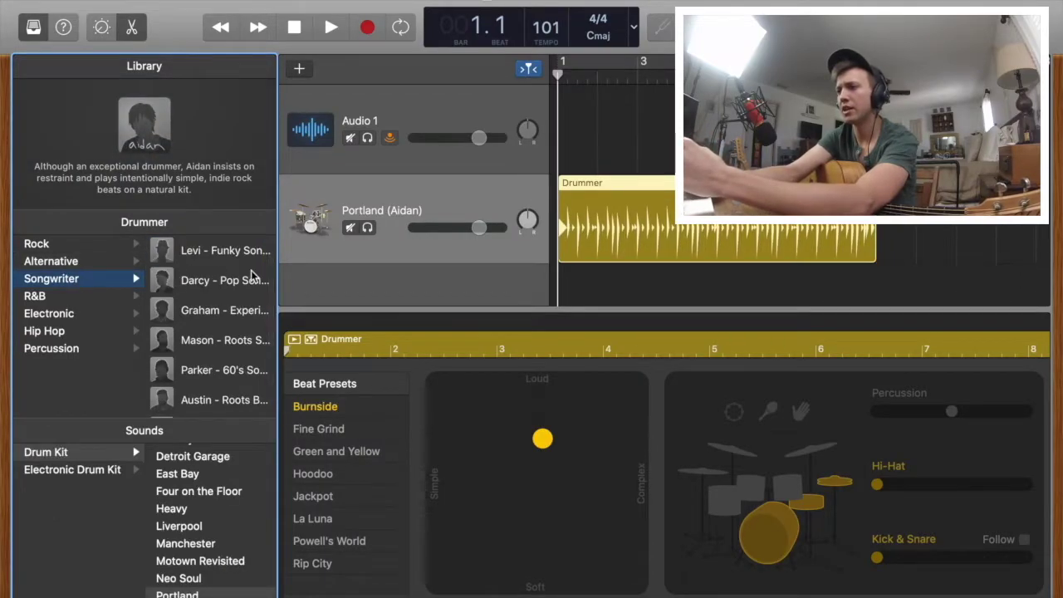
left_click_drag(278, 131, 522, 155)
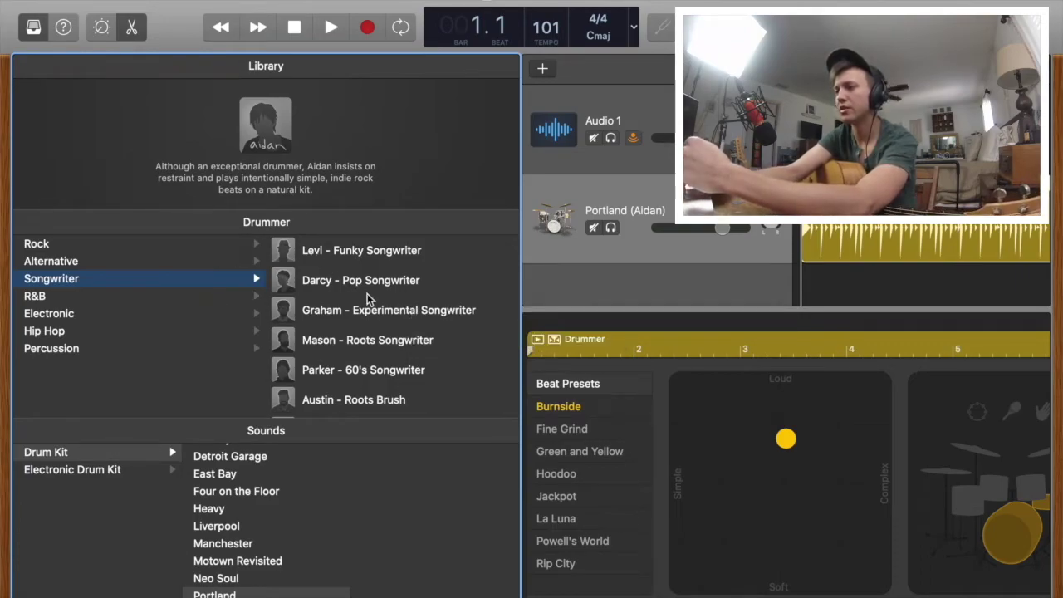
left_click(387, 315)
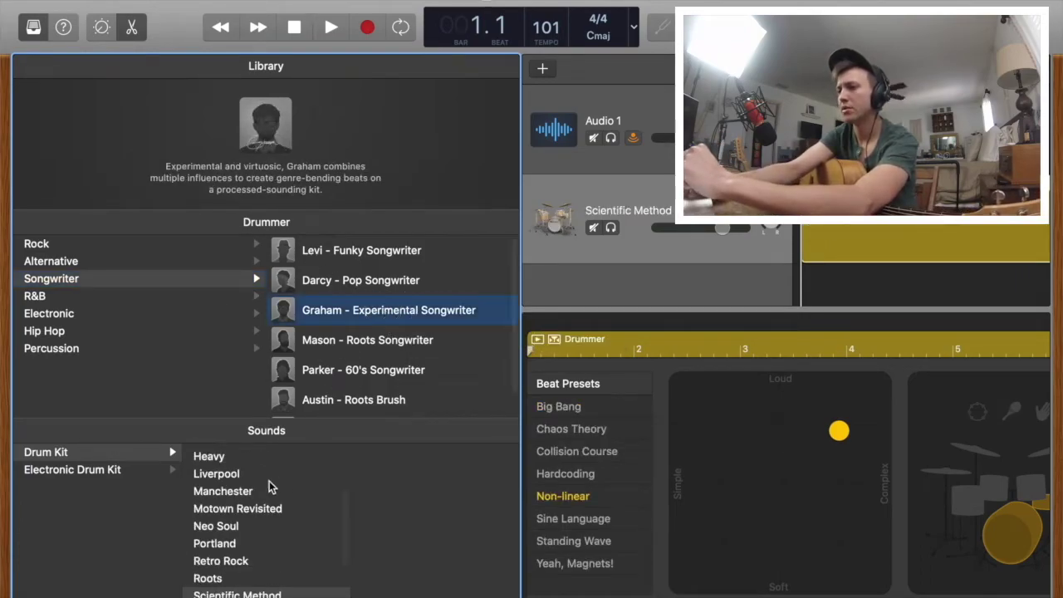
scroll(266, 472, "up", 3)
left_click(260, 452)
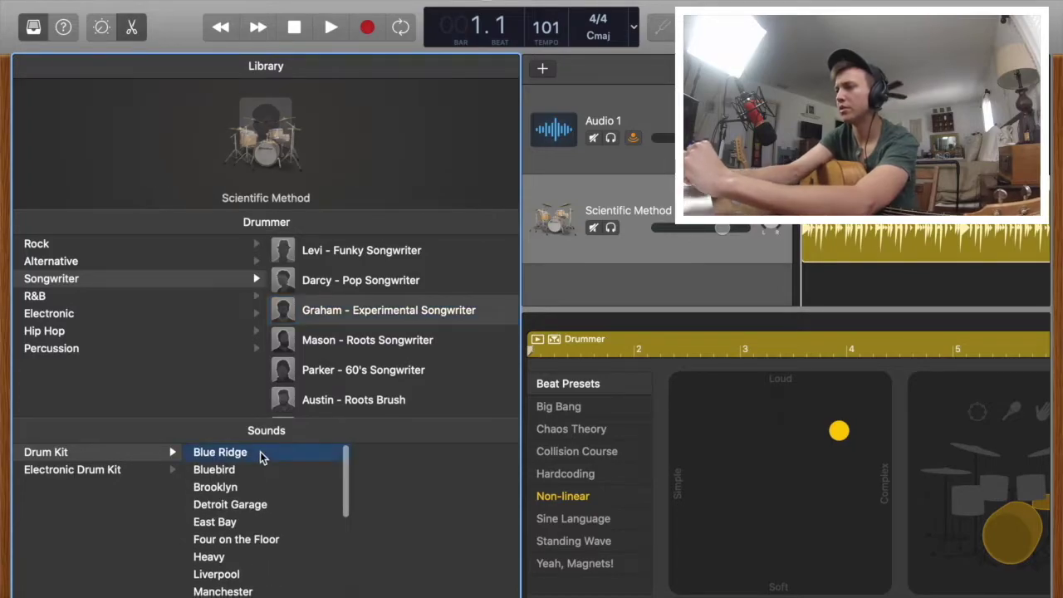
key("b")
key("space")
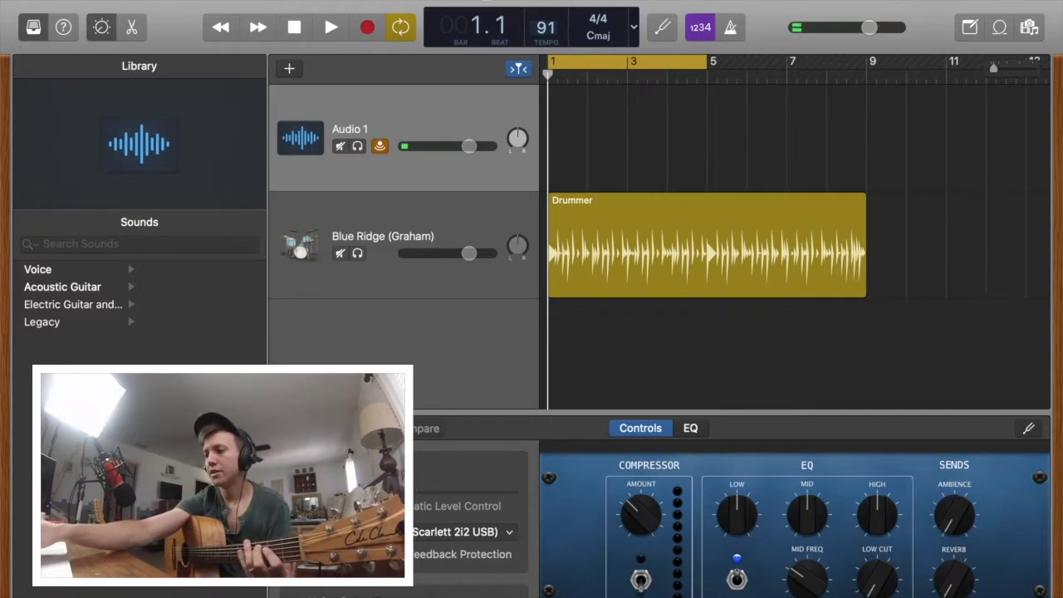
Record a four-bar acoustic guitar part from bar 1 on Audio 1, and a second four-bar part on Audio 2.
key("r")
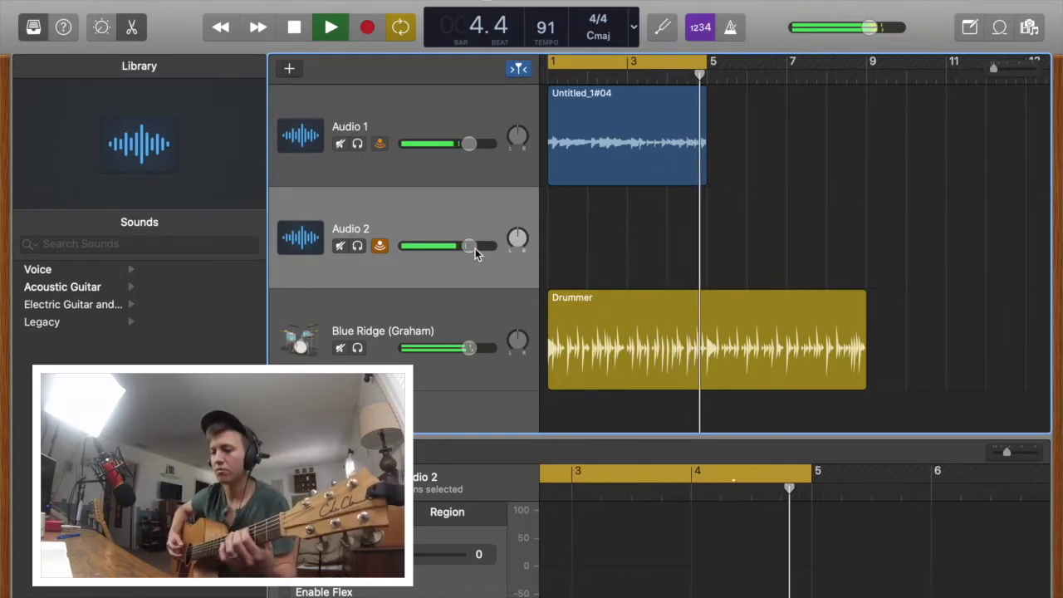
key("space")
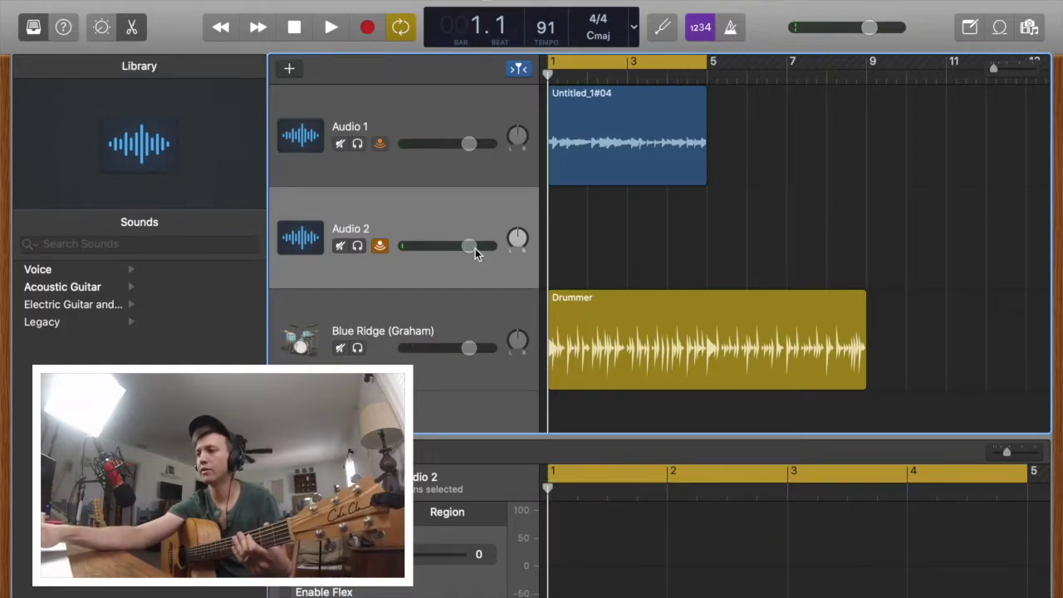
key("r")
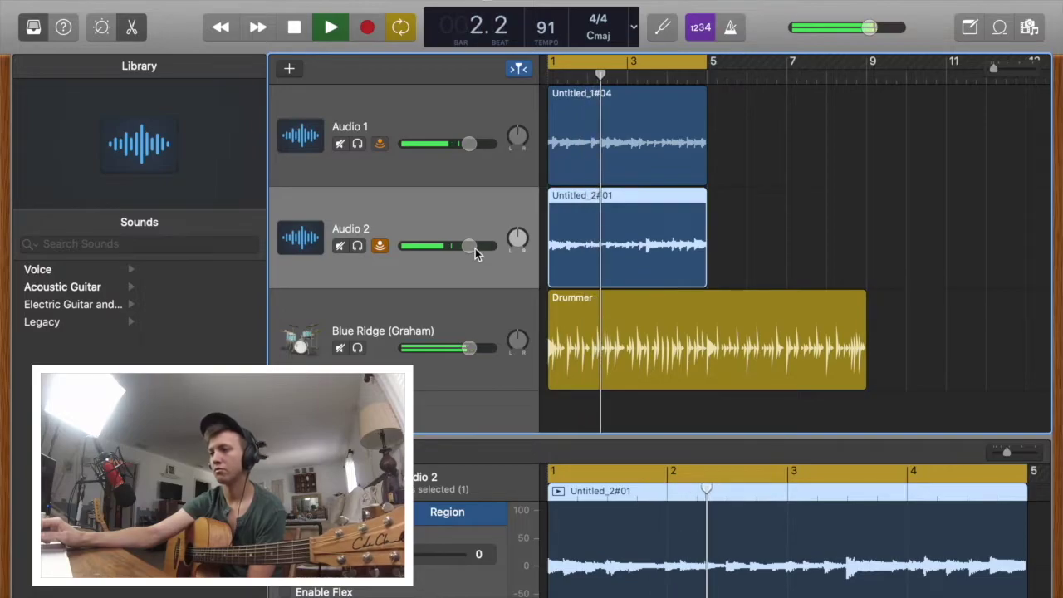
key("space")
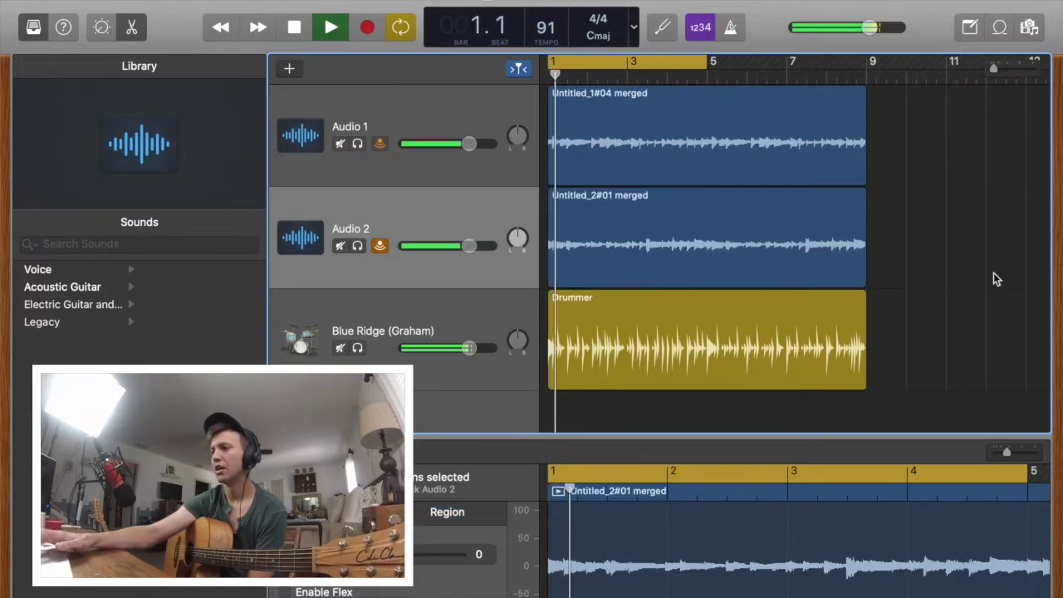
Turn off the cycle area and move both merged guitar regions to start at bar 3.
left_click(410, 36)
left_click_drag(945, 278, 643, 133)
left_click_drag(628, 95, 707, 106)
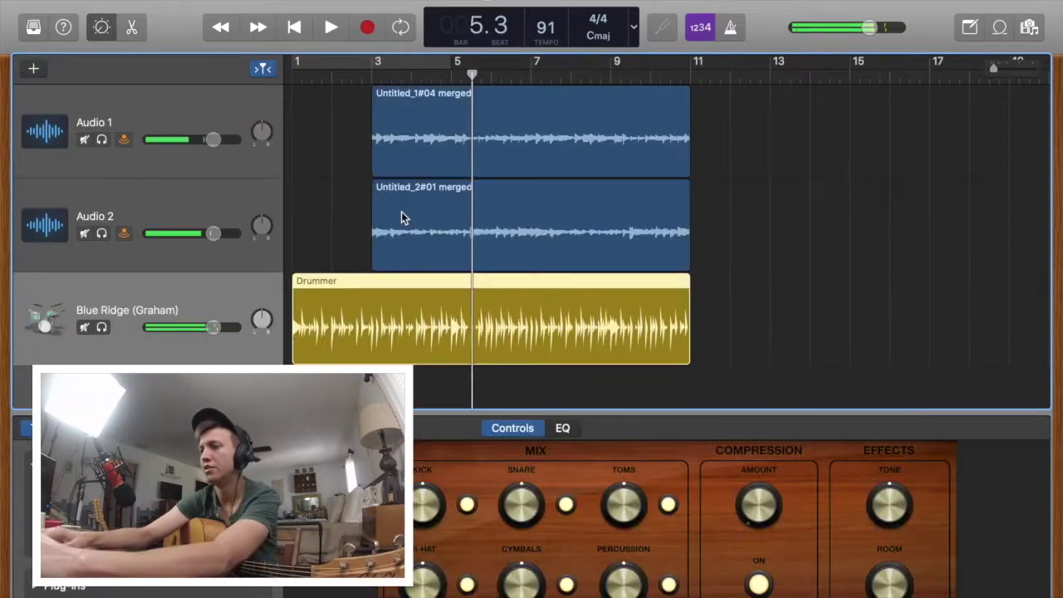
Move both guitar regions back to bar 1 and shift the drum region to start at bar 5.
left_click_drag(714, 223, 325, 94)
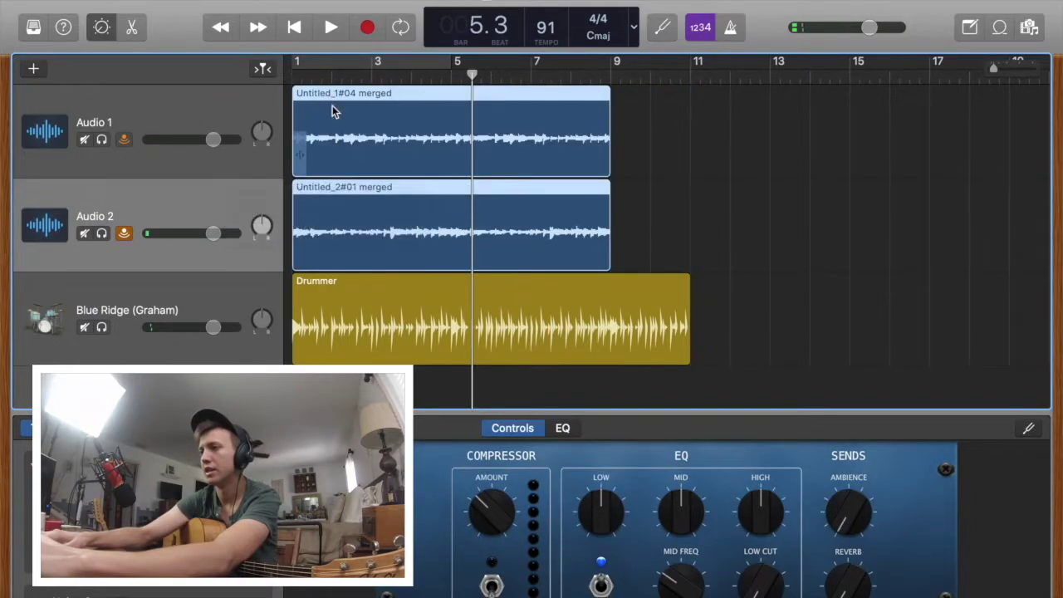
left_click_drag(391, 320, 553, 311)
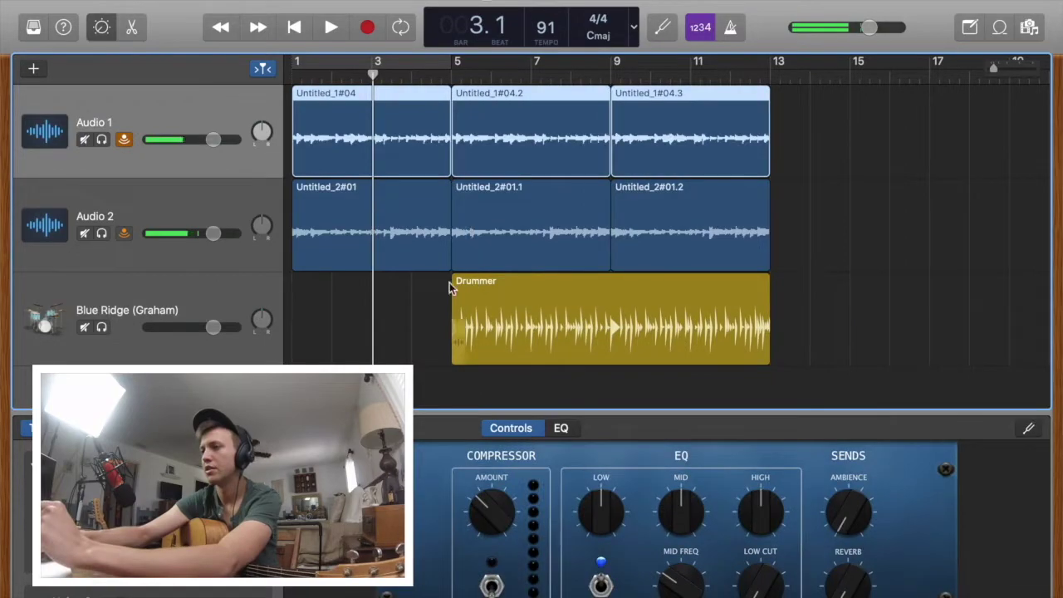
Delete the first Audio 2 region, covering bars 1 to 4, and play the arrangement from the start.
left_click(413, 241)
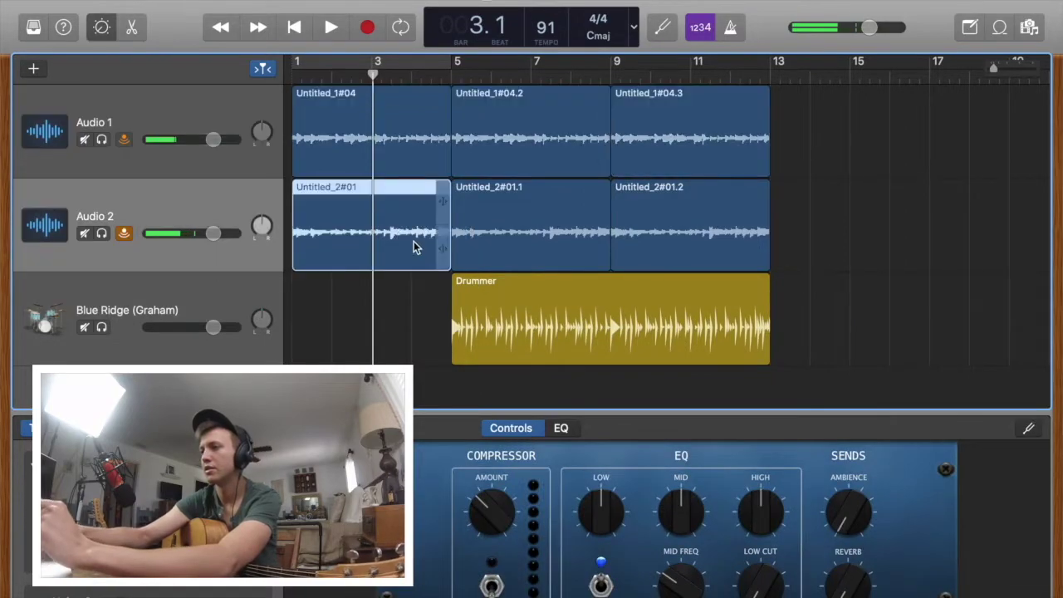
key("Delete")
key("Return")
key("space")
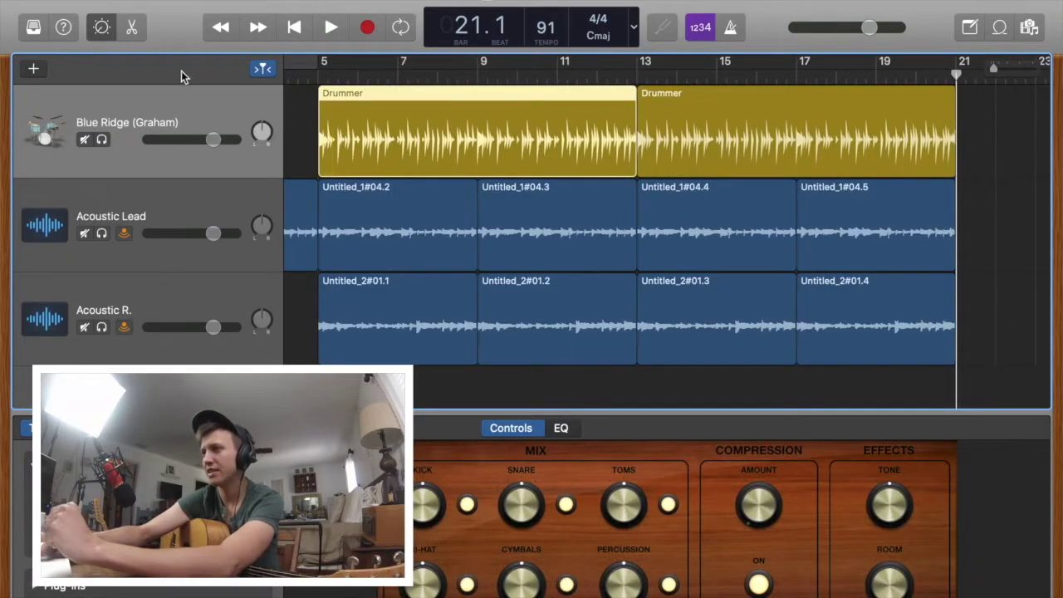
Open the drummer editor and select the one-bar drum region at bar 4.
key("e")
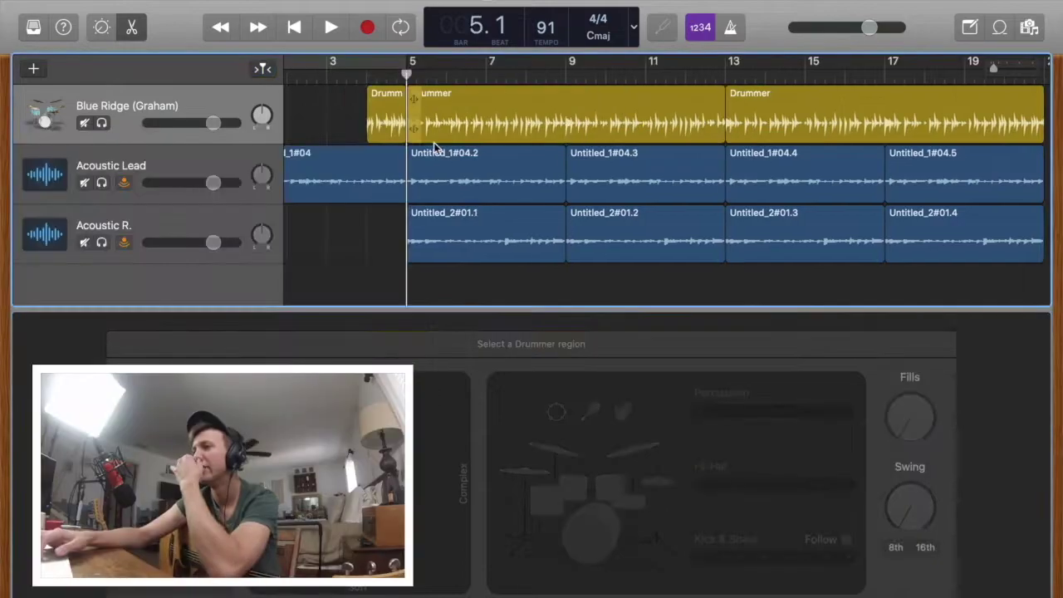
left_click(387, 106)
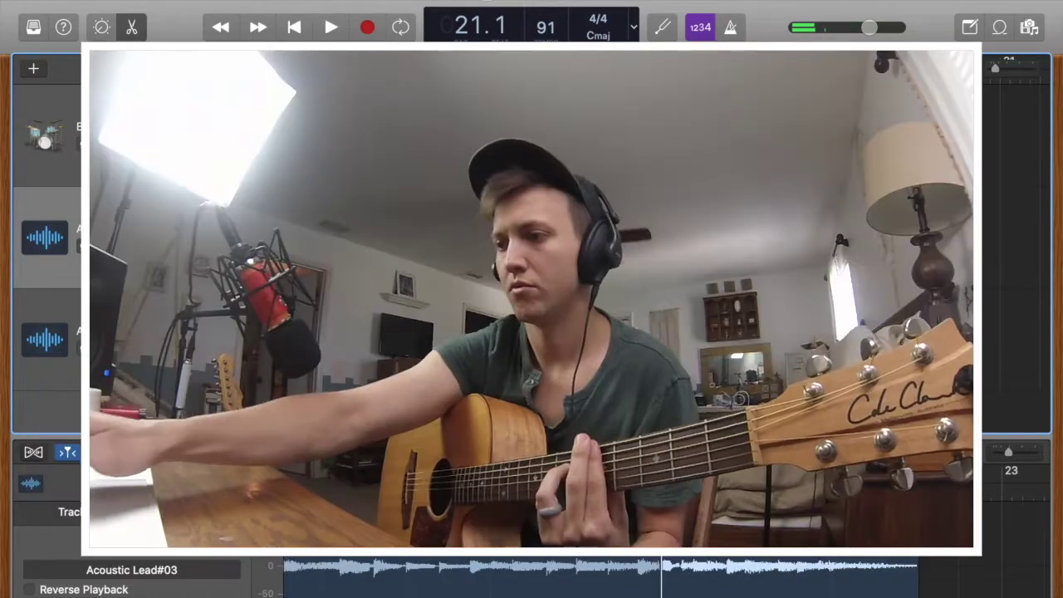
Record two acoustic guitar takes from bar 21, one on the Acoustic R. track and one on the Acoustic Lead track.
key("r")
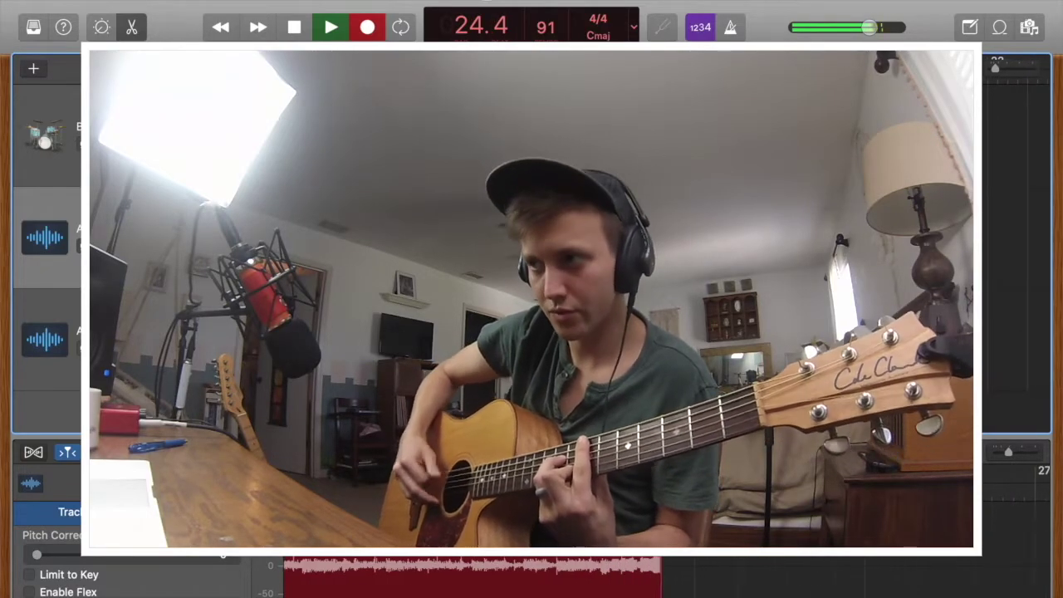
key("space")
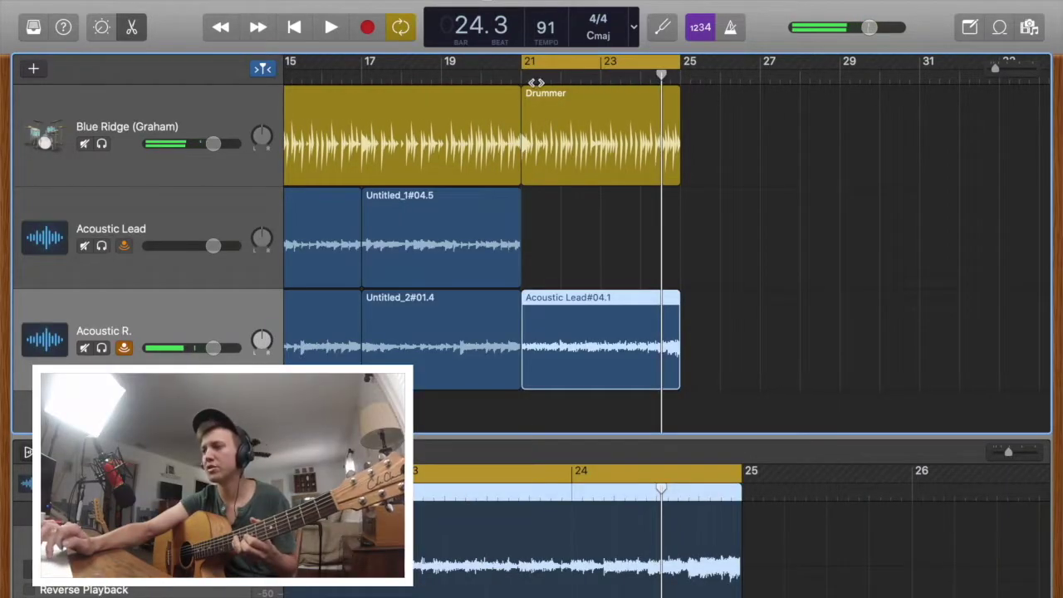
left_click(523, 78)
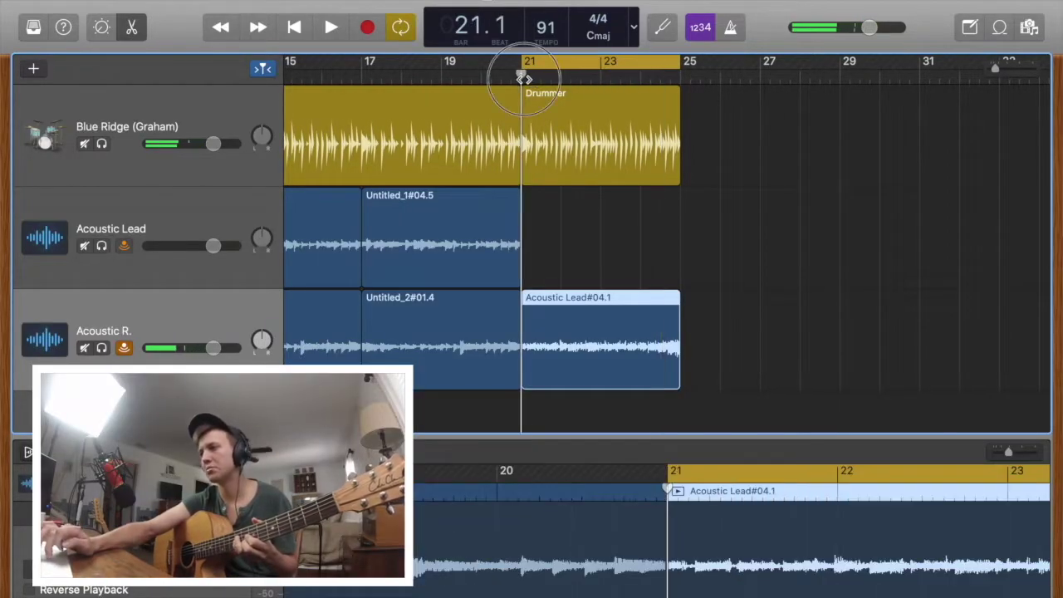
left_click(368, 31)
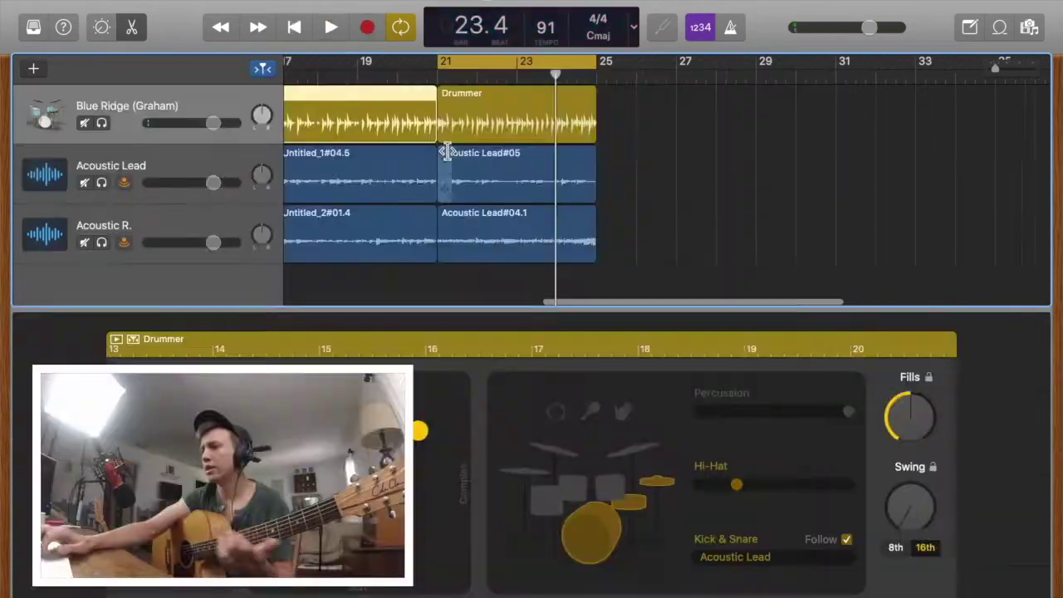
Split the Acoustic Lead, Acoustic R. and drummer regions that start at bar 21 at the bar 23 position.
scroll(452, 150, "left", 5)
scroll(470, 138, "right", 3)
left_click(631, 166)
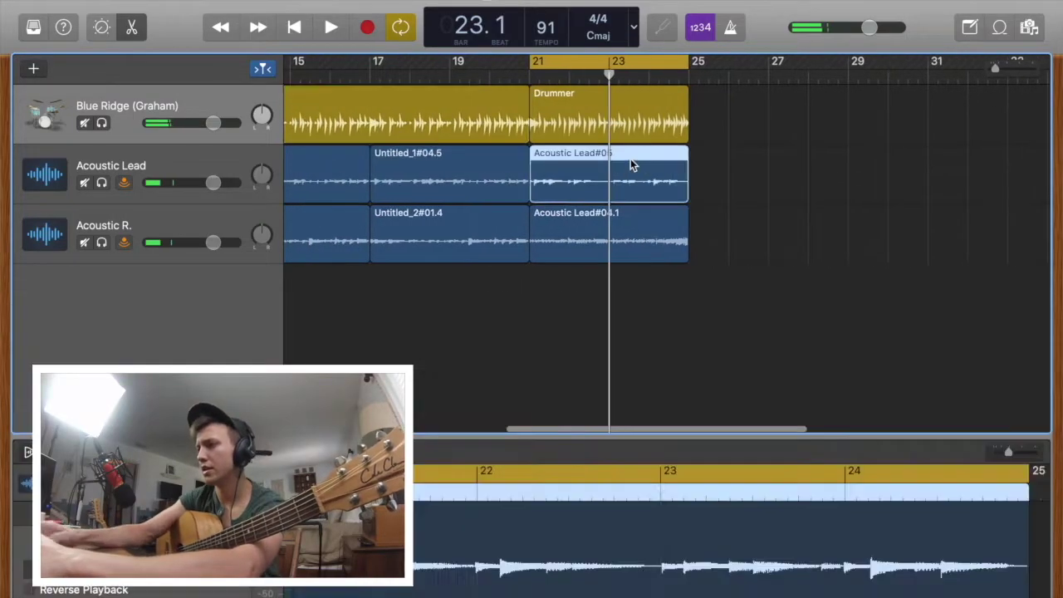
key("super+t")
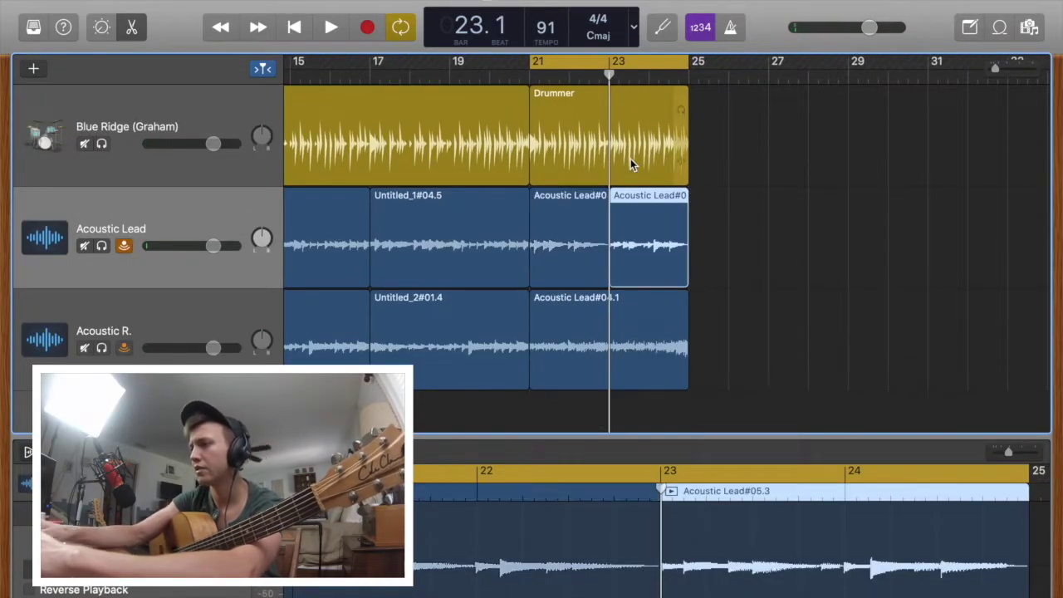
left_click(627, 338)
key("super+t")
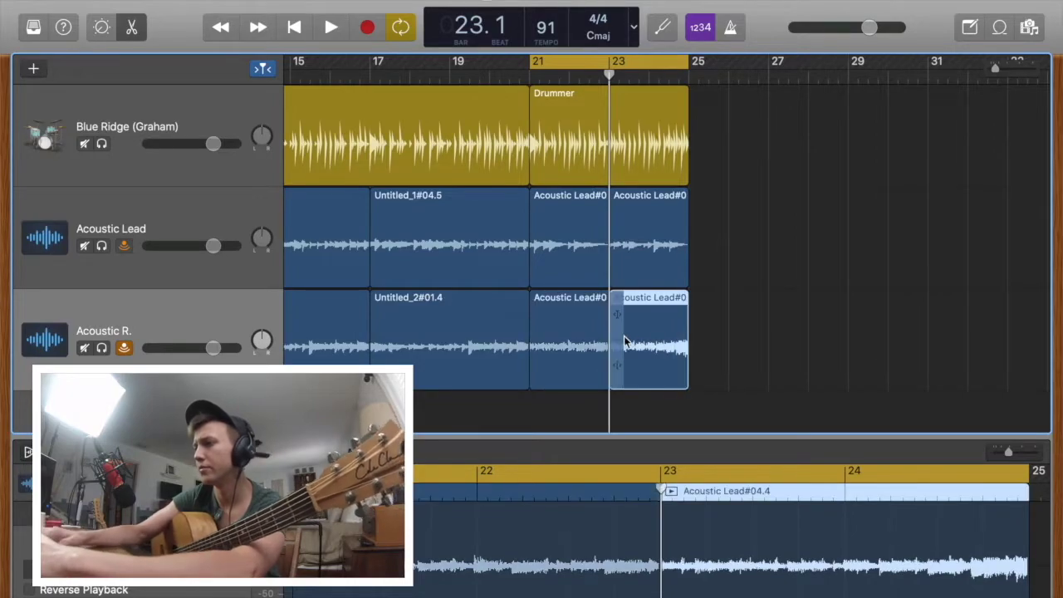
left_click(584, 127)
key("super+t")
left_click(577, 288)
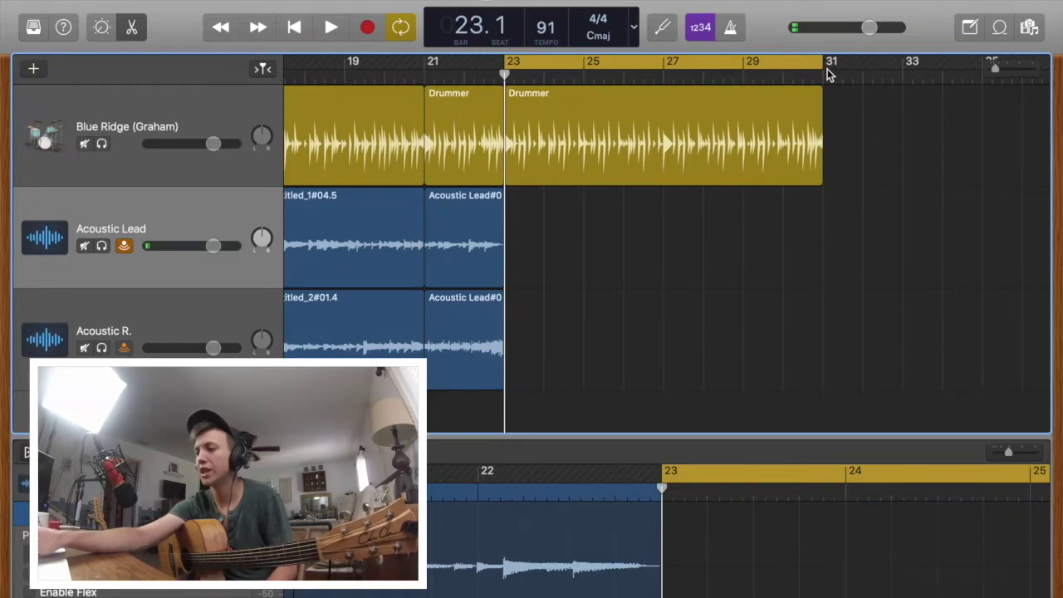
Play the section after bar 23 to rehearse the part, and record the Acoustic Lead chorus from bar 23.
key("space")
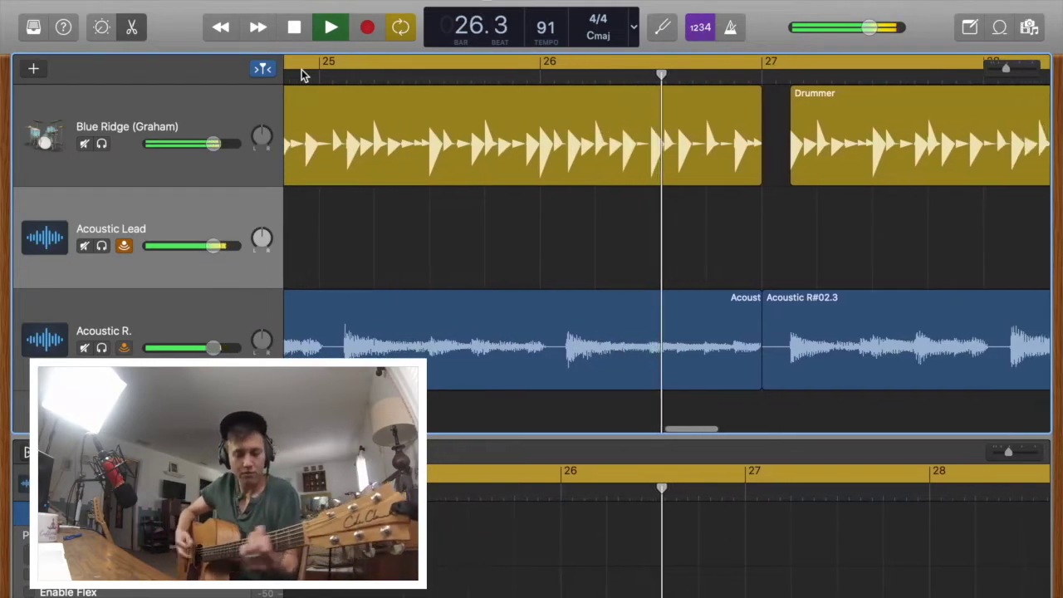
key("space")
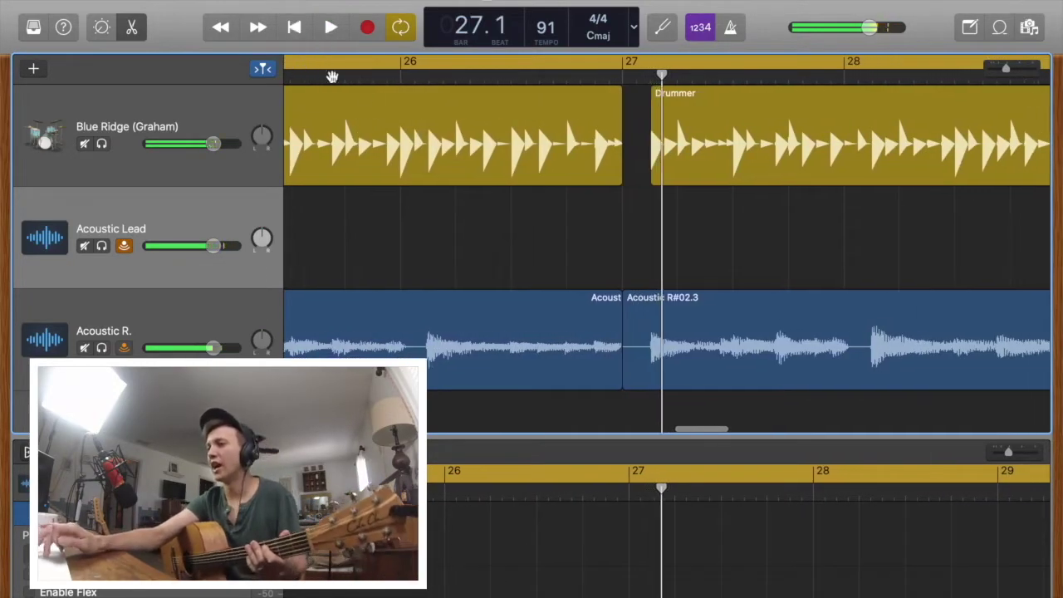
scroll(430, 150, "left", 5)
scroll(431, 149, "left", 5)
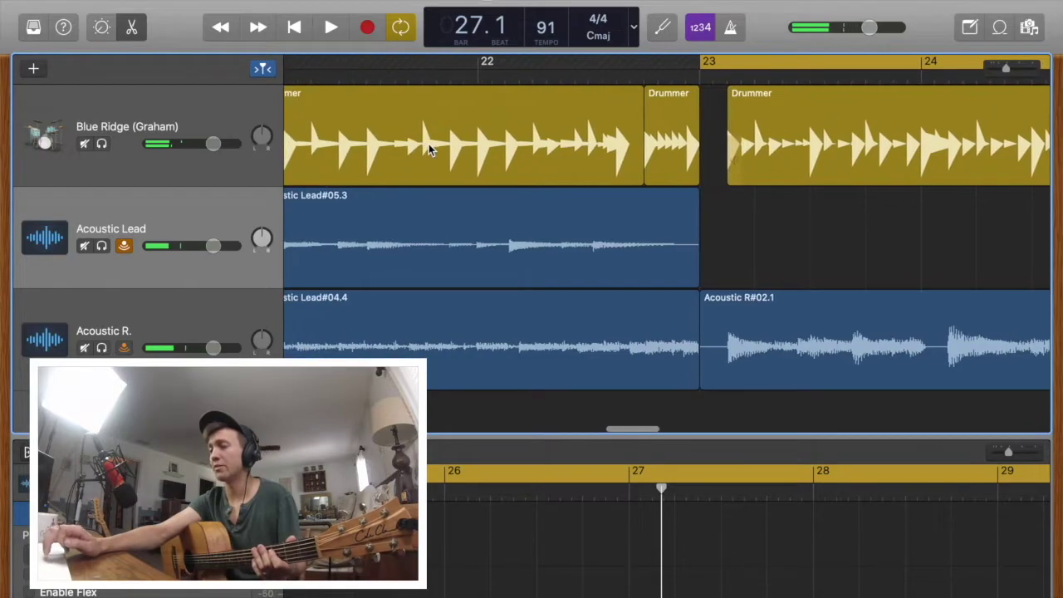
left_click(703, 72)
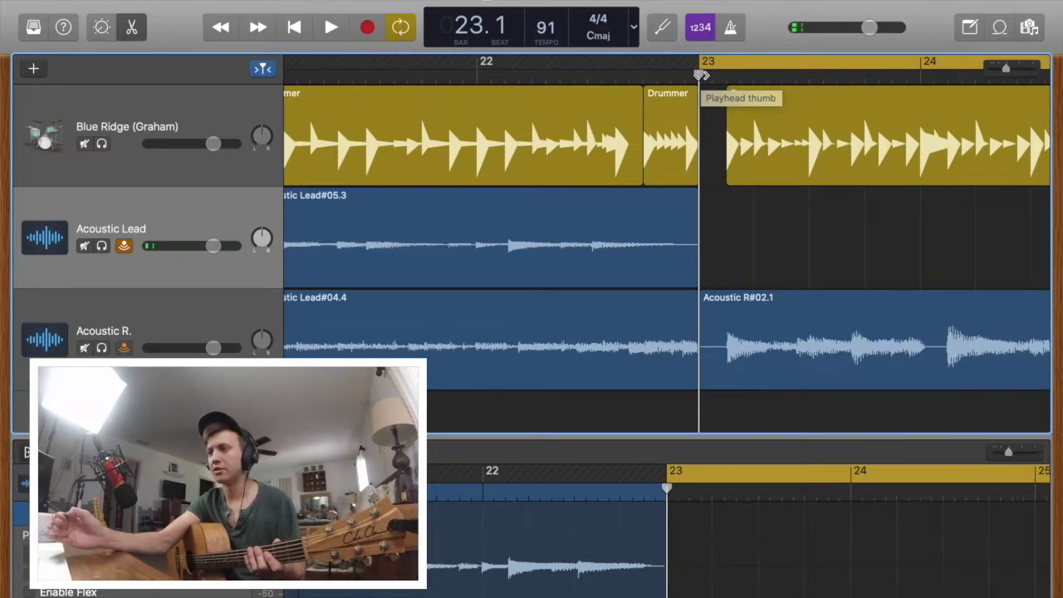
key("r")
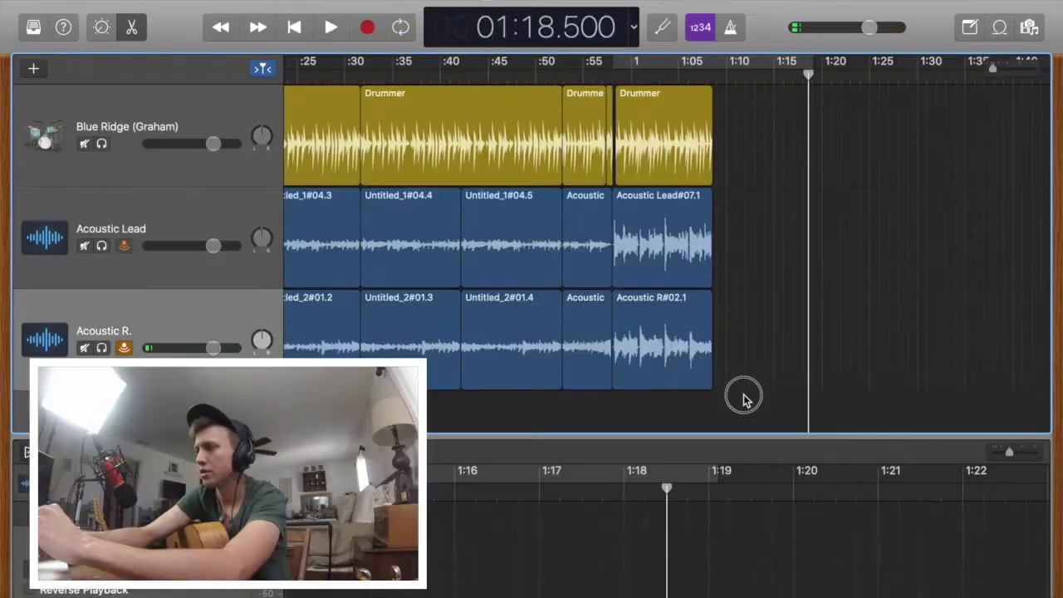
Select the verse, pre-chorus and chorus regions on all three tracks and set the display mode to Beats & Time.
left_click_drag(744, 399, 366, 166)
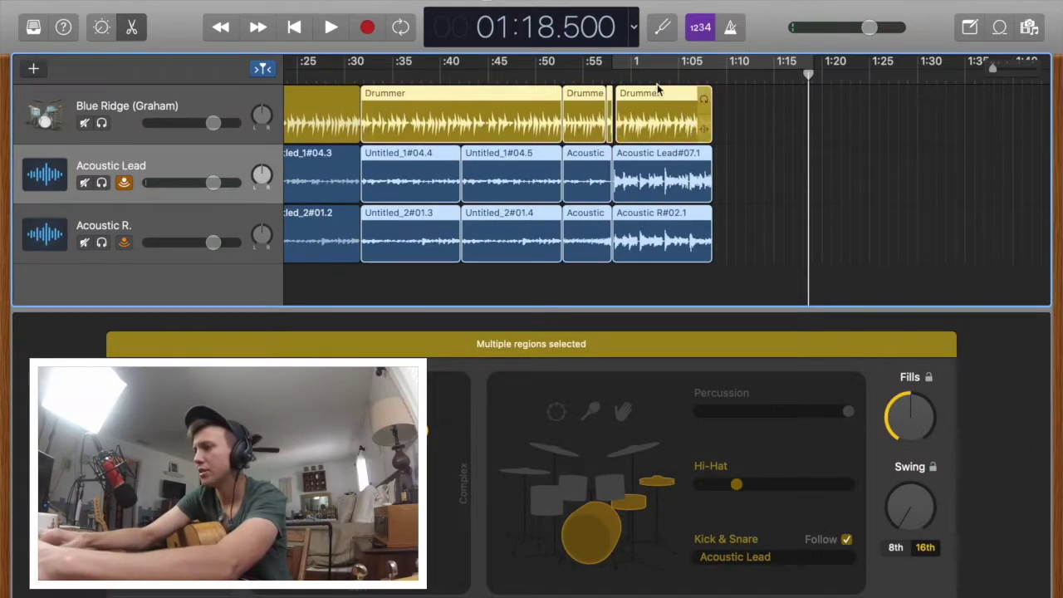
left_click(634, 26)
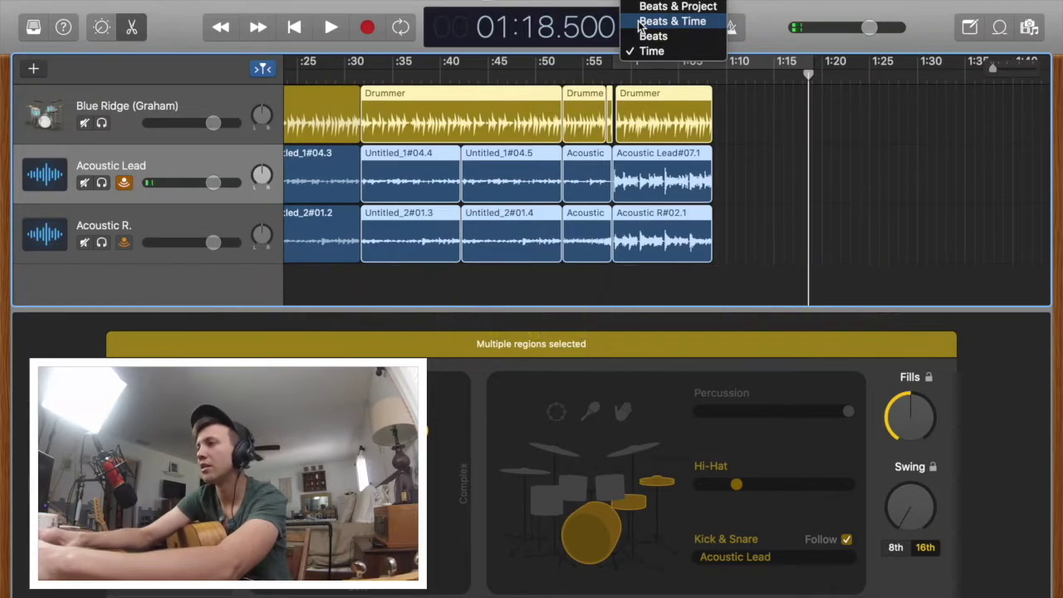
left_click(652, 23)
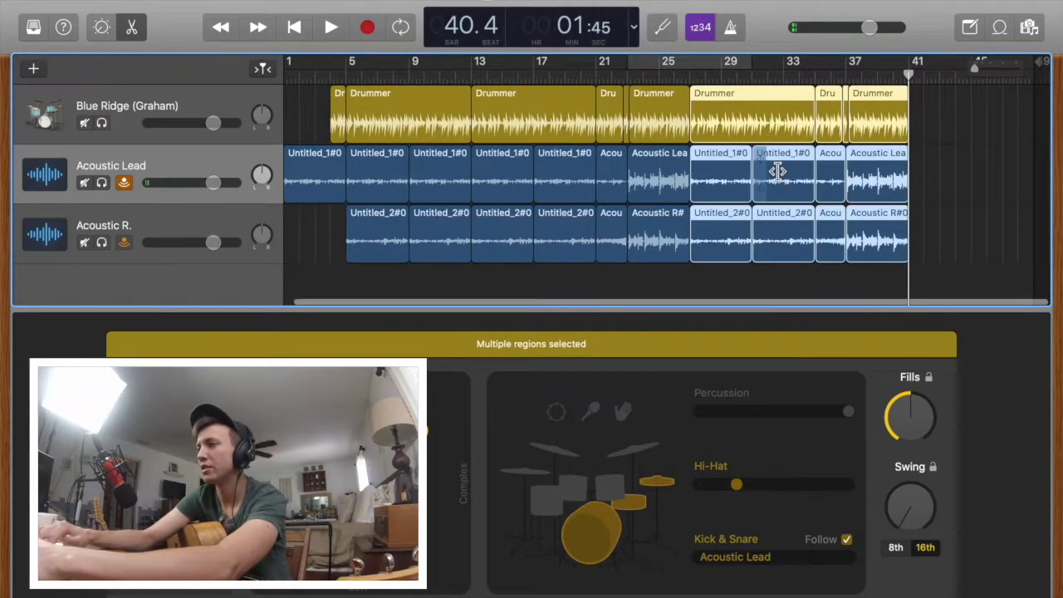
Select the last group of regions across the drummer and both acoustic guitar tracks.
scroll(777, 171, "up", 4)
scroll(777, 172, "right", 3)
left_click_drag(839, 264, 781, 73)
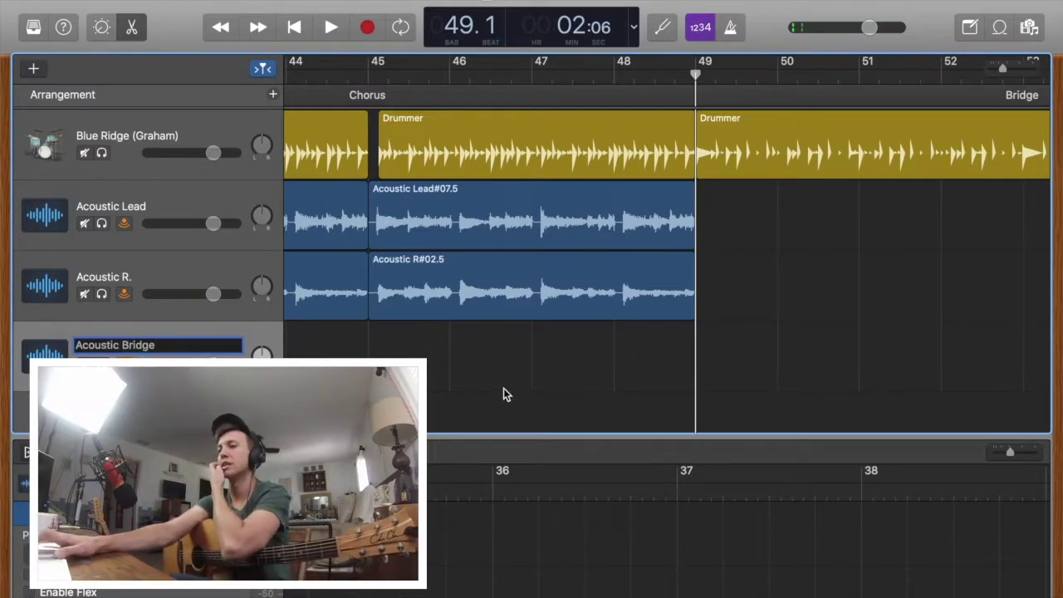
Name the new audio track Acoustic Bridge and record its guitar part from bar 49.
key("Return")
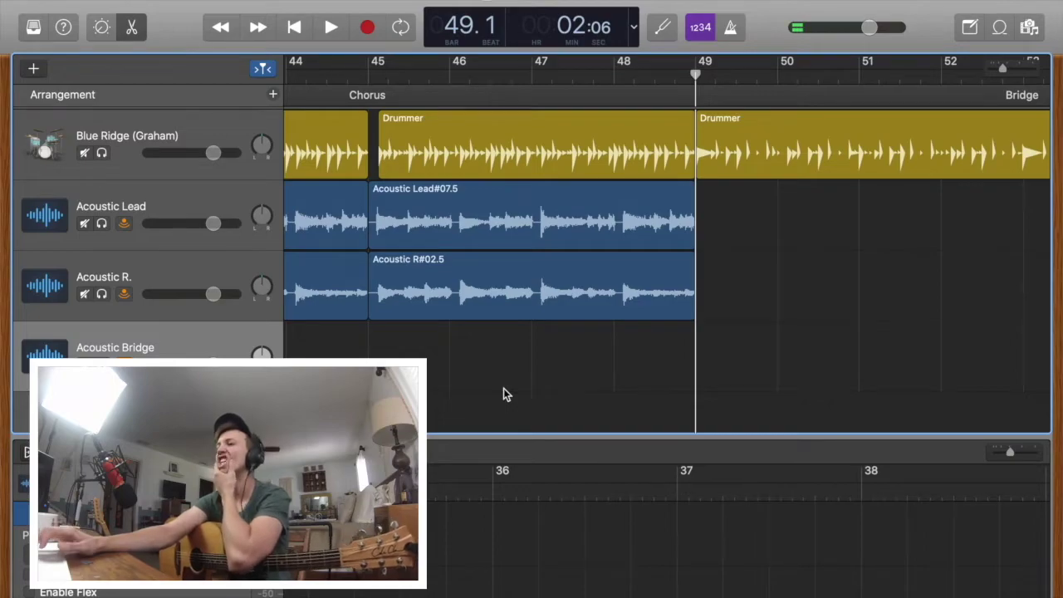
key("r")
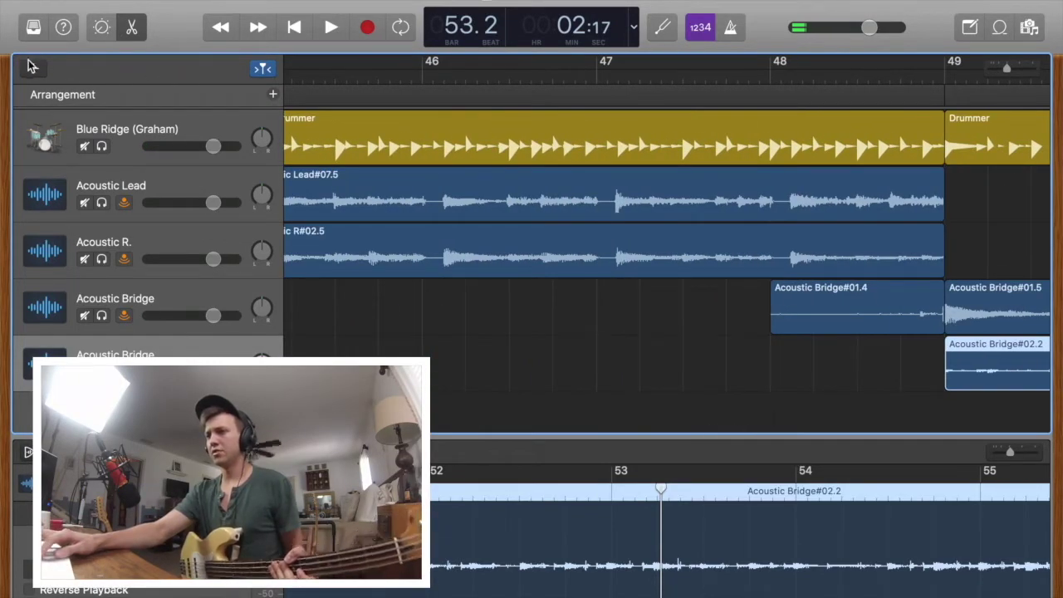
Add a Sub Station bass track and record the bass over the intro, starting at bar 4.
left_click(33, 68)
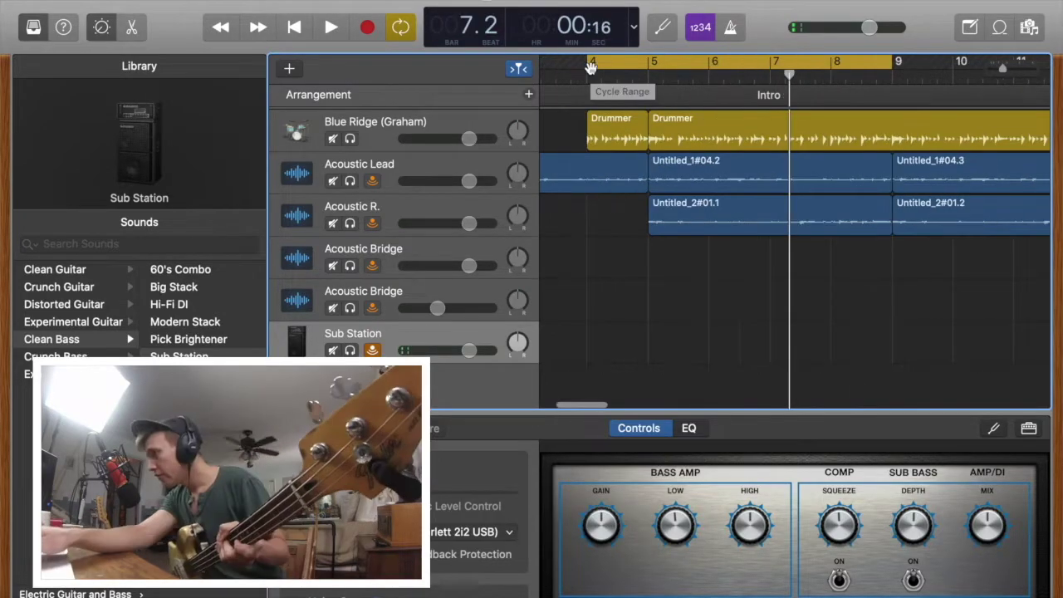
key("r")
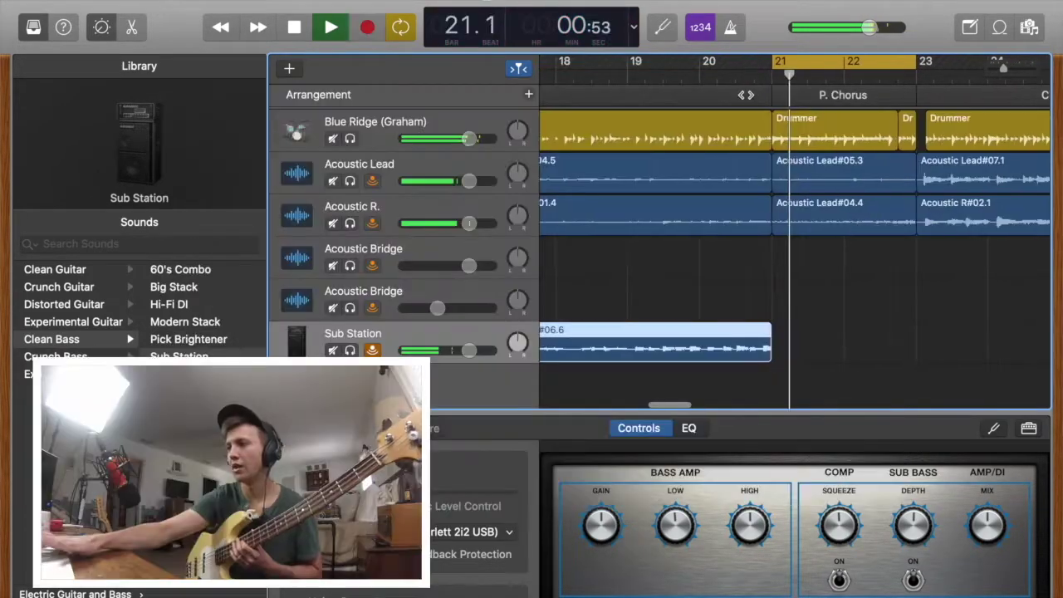
Record the Sub Station bass for the pre-chorus from bar 21 and the chorus from bar 23.
key("space")
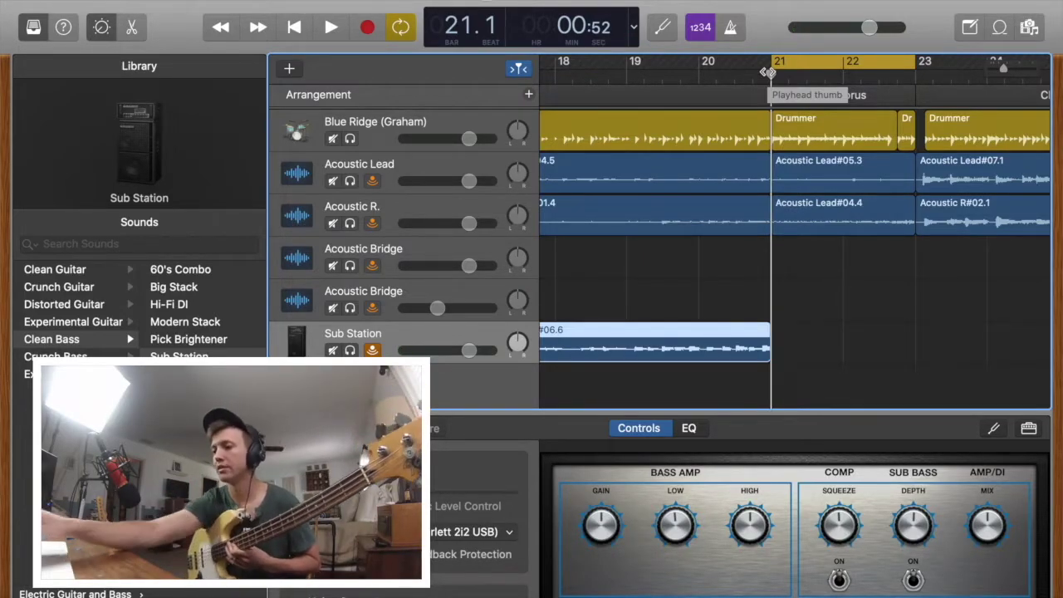
key("r")
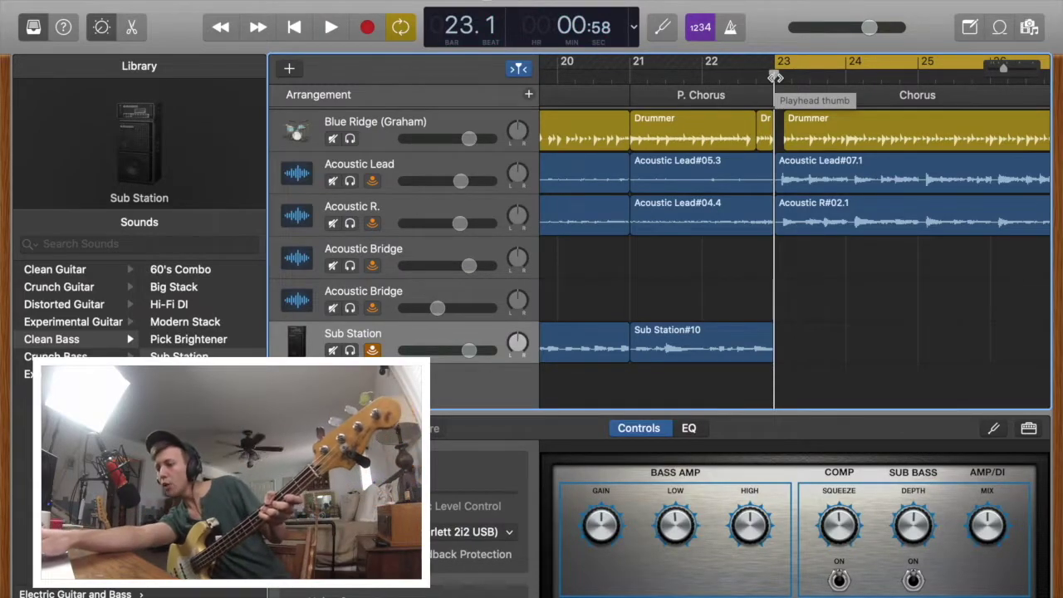
key("r")
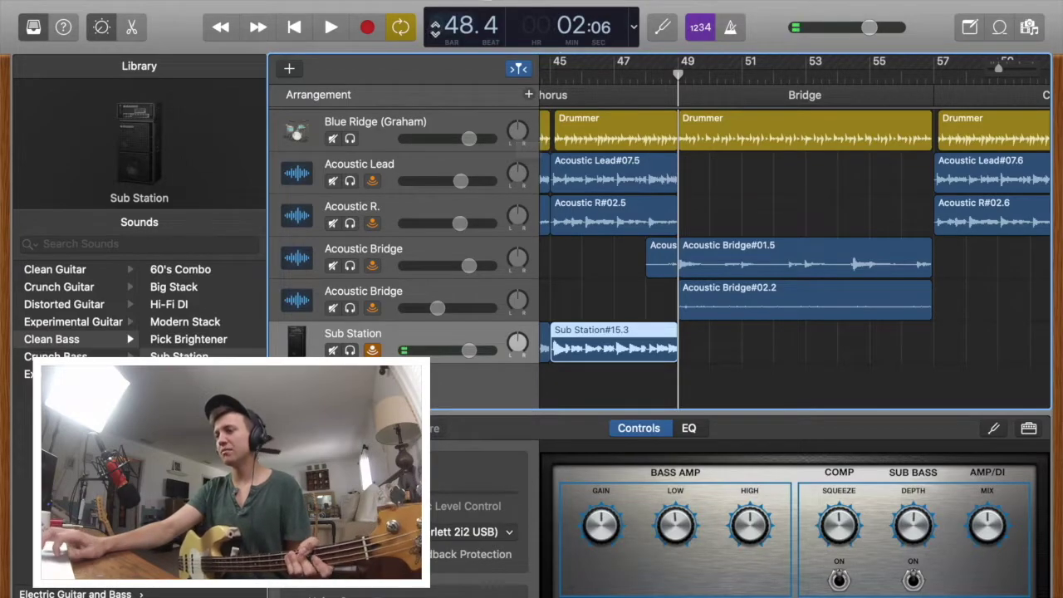
Record the Sub Station bass over the bridge from bar 49.
left_click(331, 27)
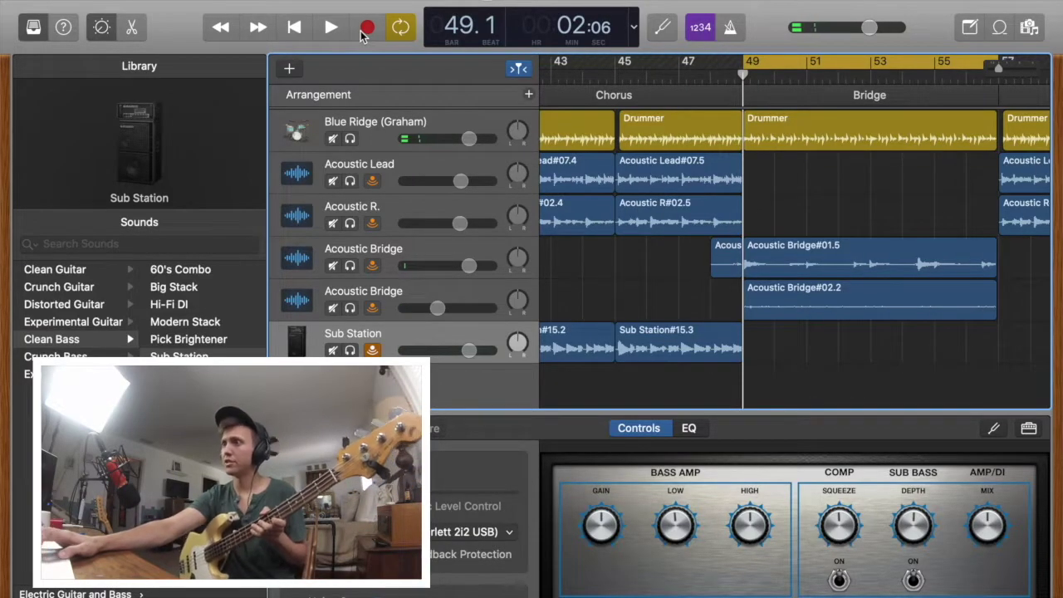
left_click(366, 30)
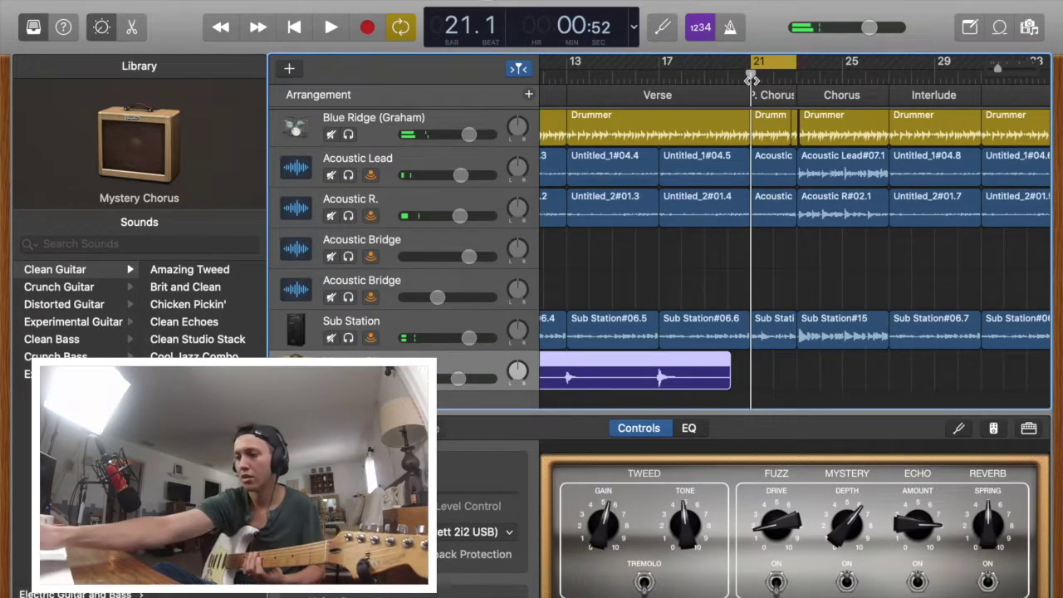
Record the Mystery Chorus electric guitar for the pre-chorus from bar 21 and the chorus from bar 23.
key("space")
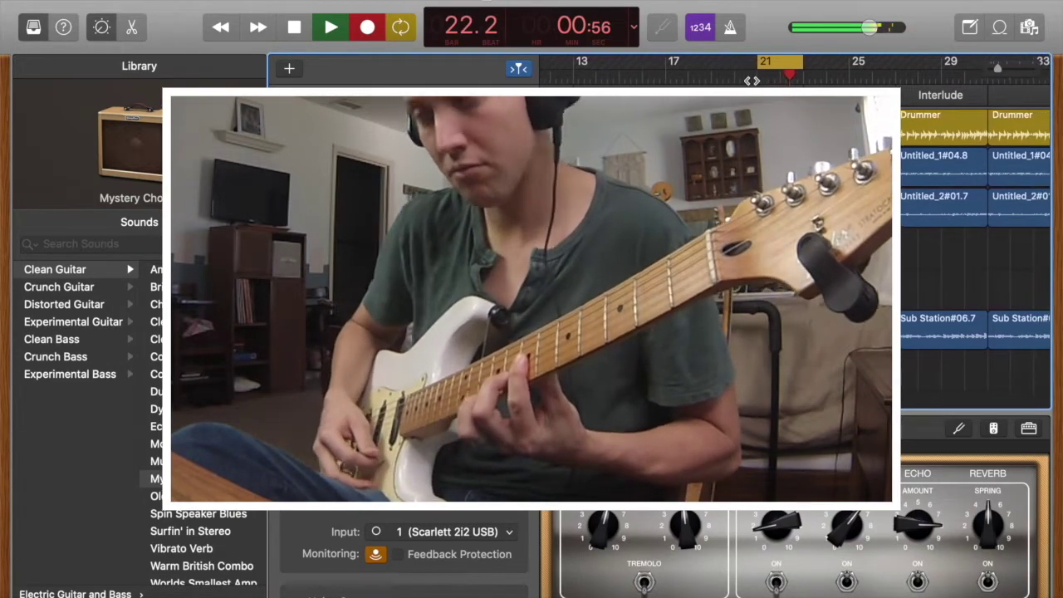
key("space")
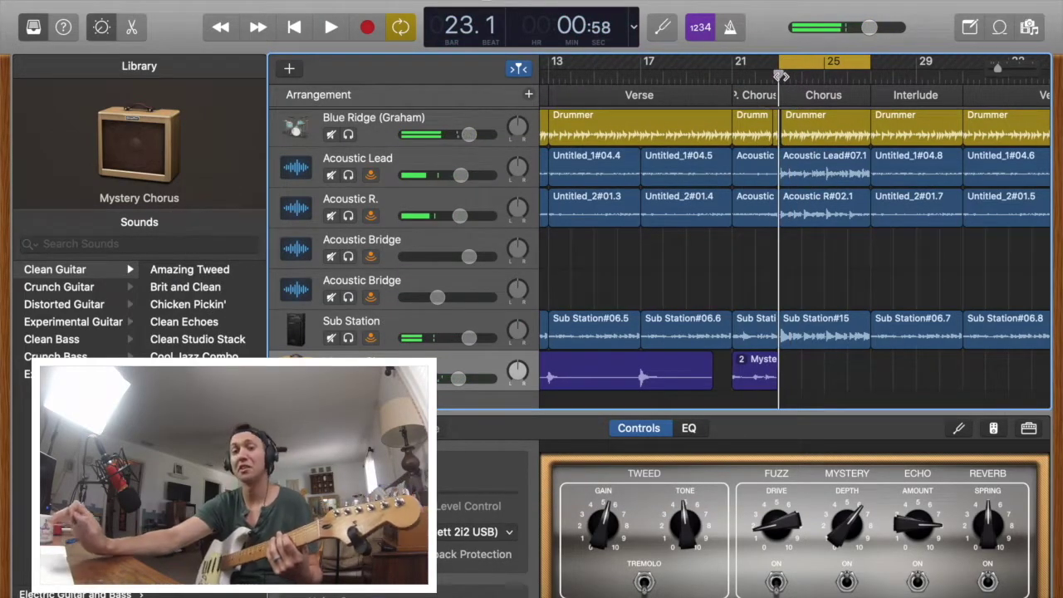
key("space")
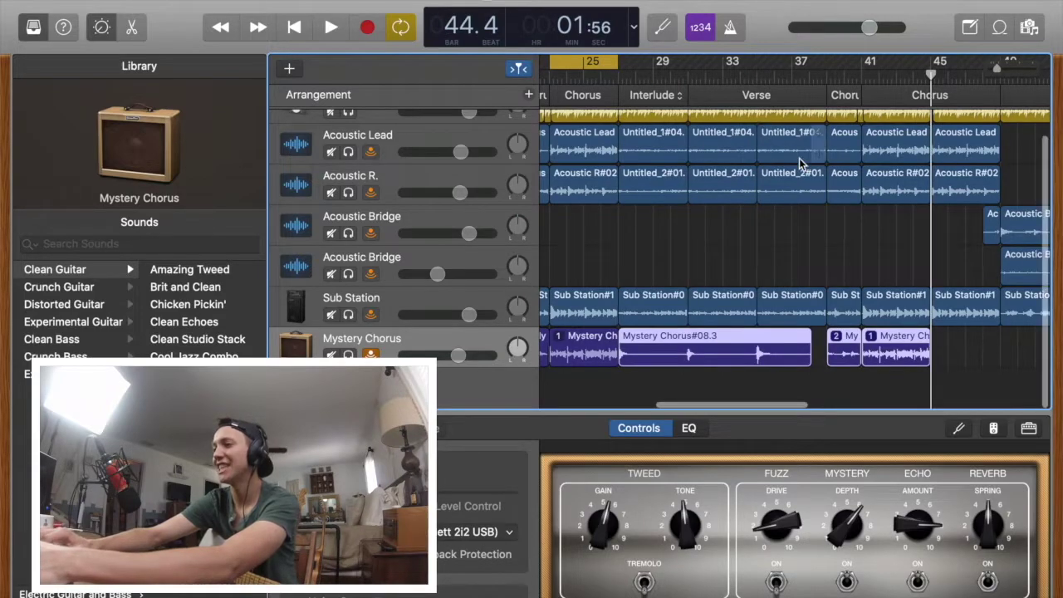
Record the Mystery Chorus electric guitar for the bridge from bar 49, with the cycle area off.
scroll(800, 162, "right", 3)
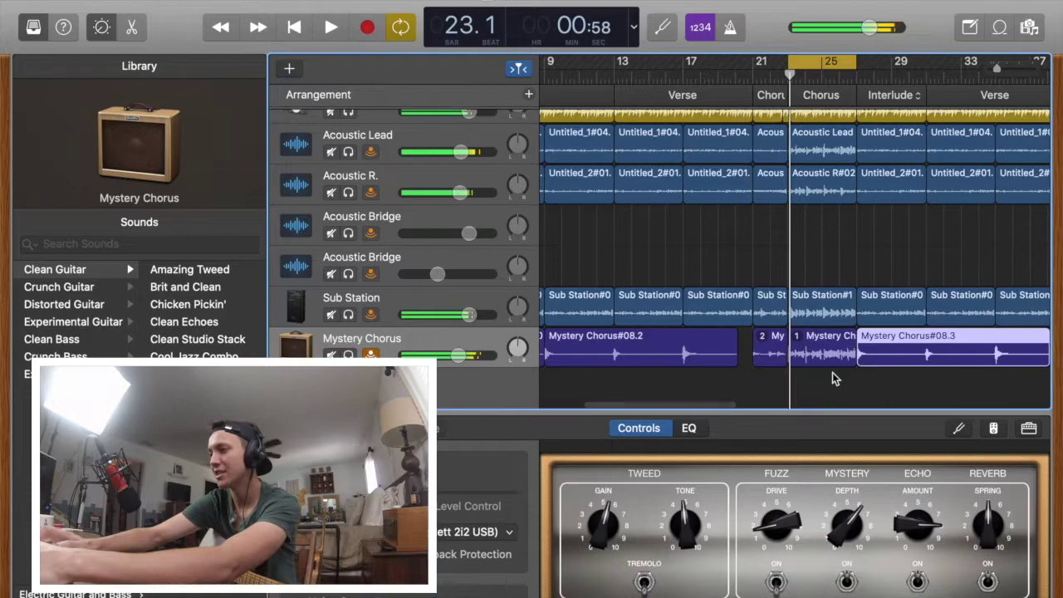
scroll(767, 375, "right", 10)
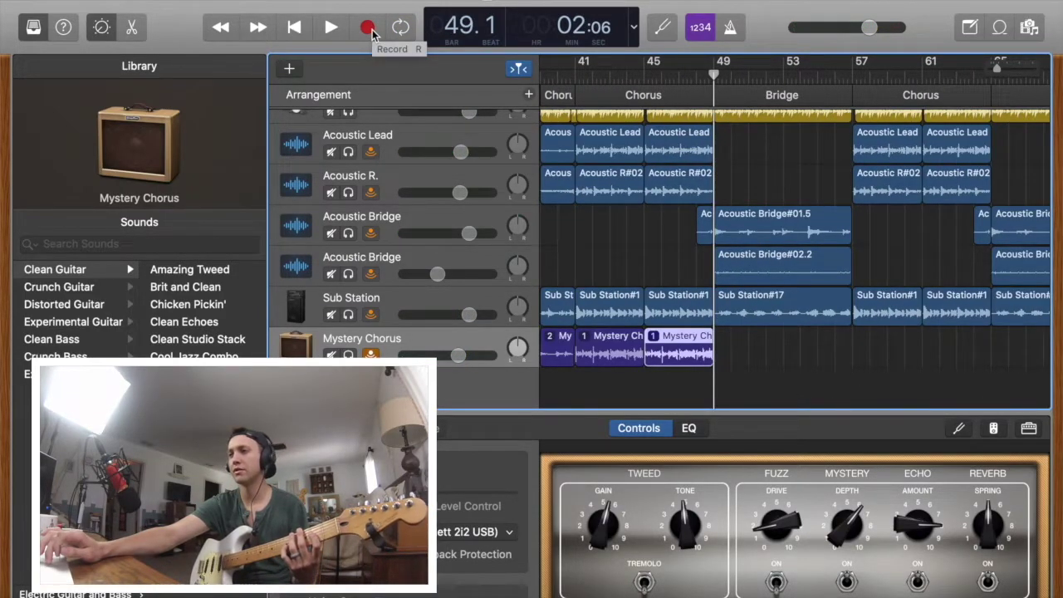
left_click(368, 27)
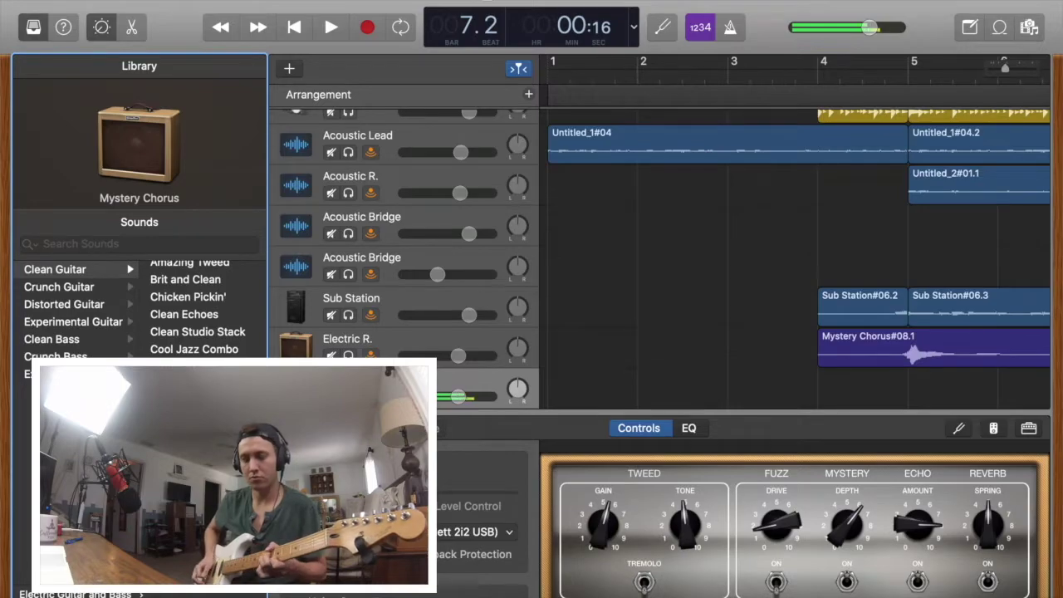
Play the intro to rehearse the second electric guitar part, and record it on the new track from bar 4.
key("space")
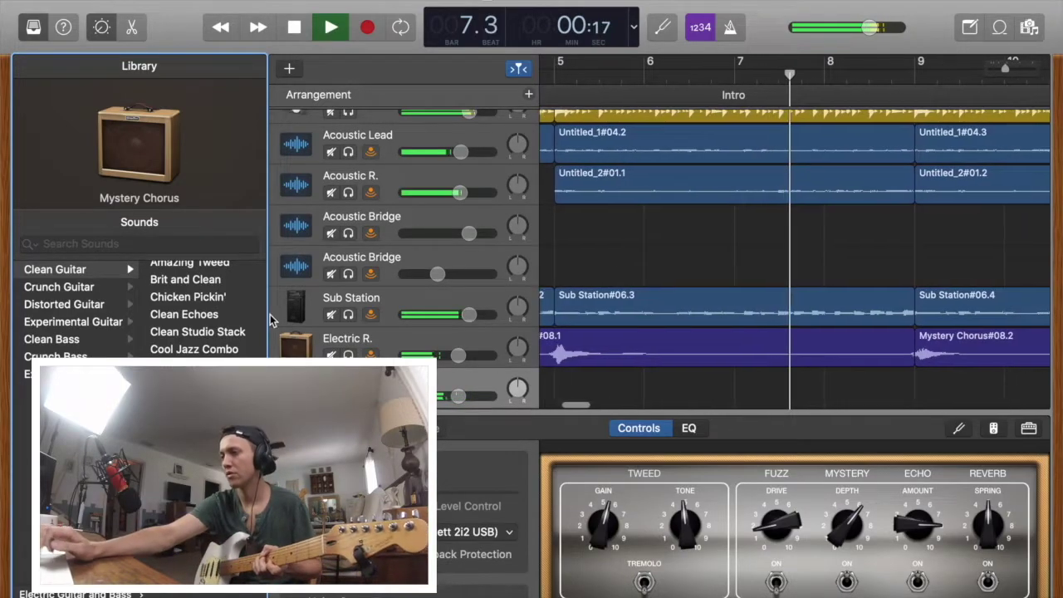
key("space")
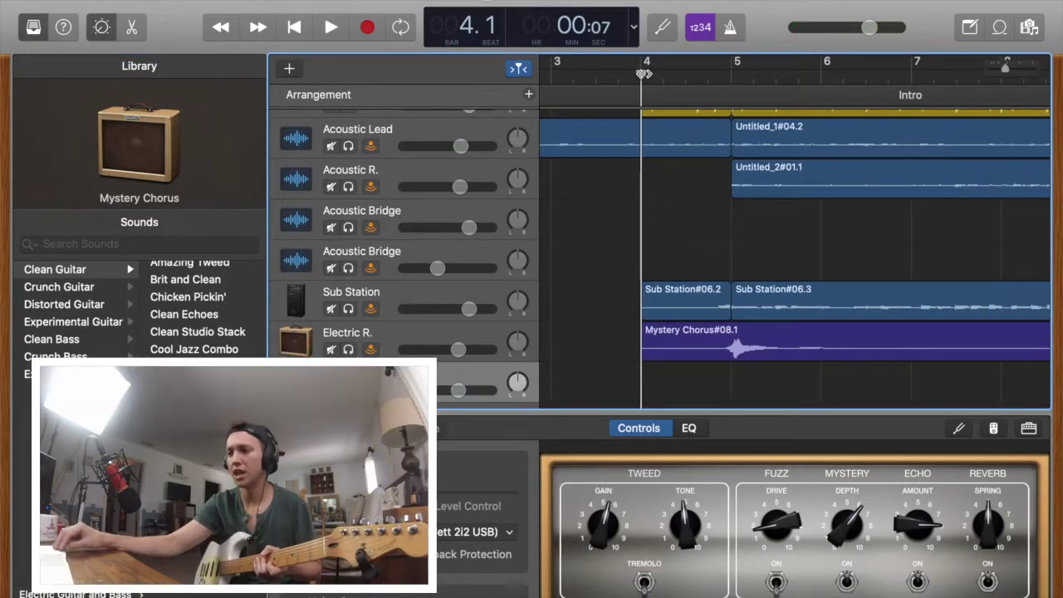
key("r")
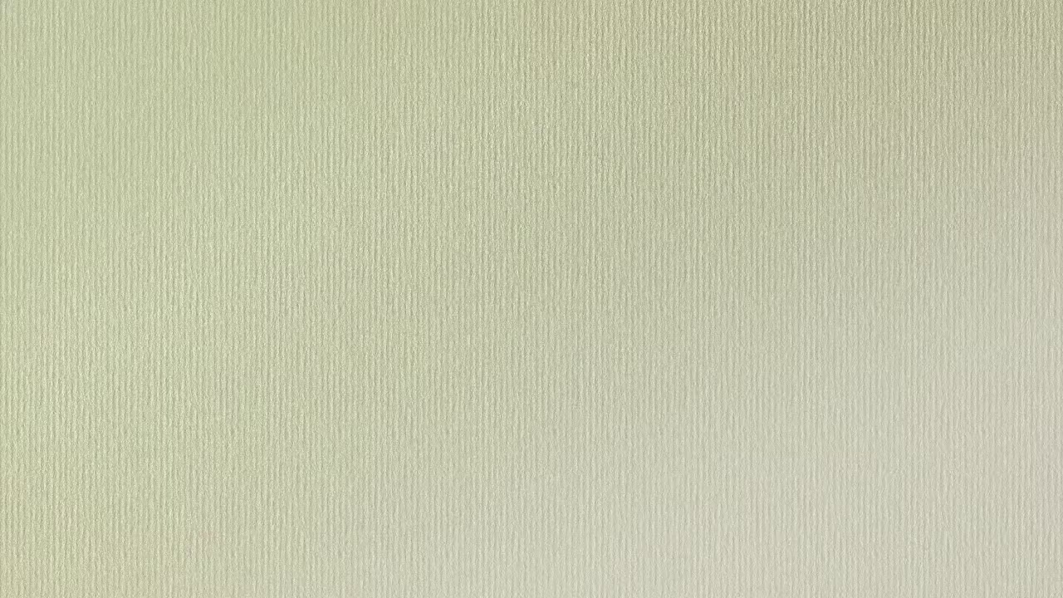